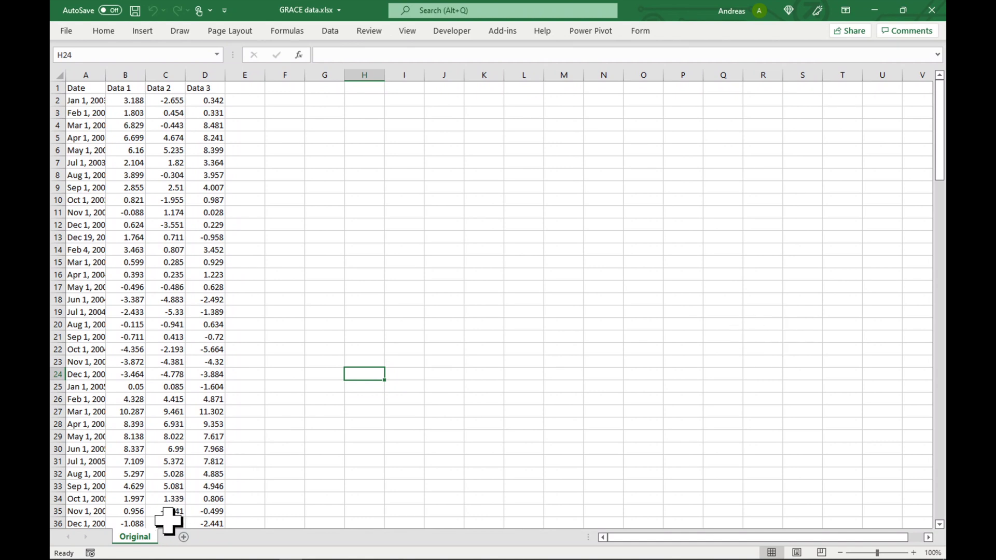
# Make a copy of the Original sheet and place it after Original.
pyautogui.rightClick(145, 539)
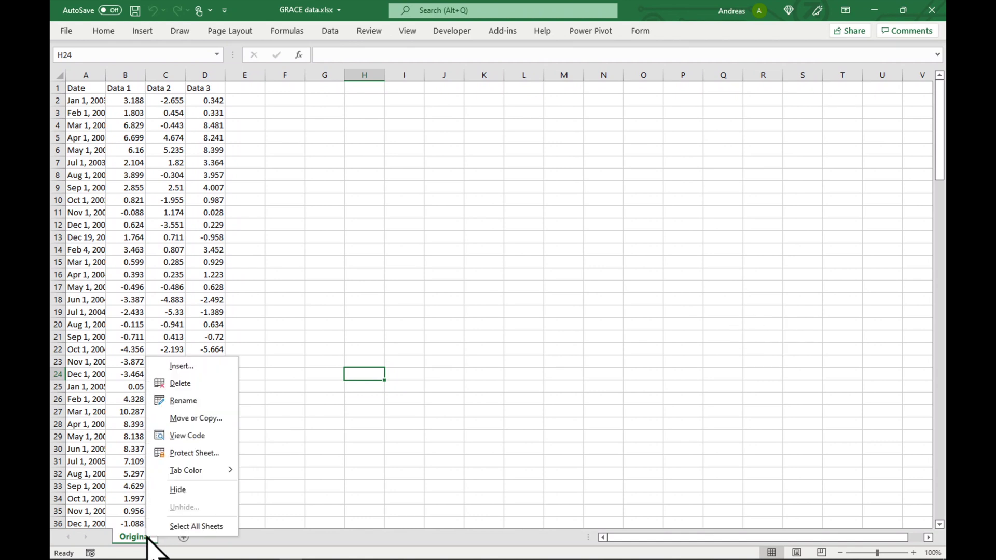
pyautogui.click(195, 418)
pyautogui.click(108, 483)
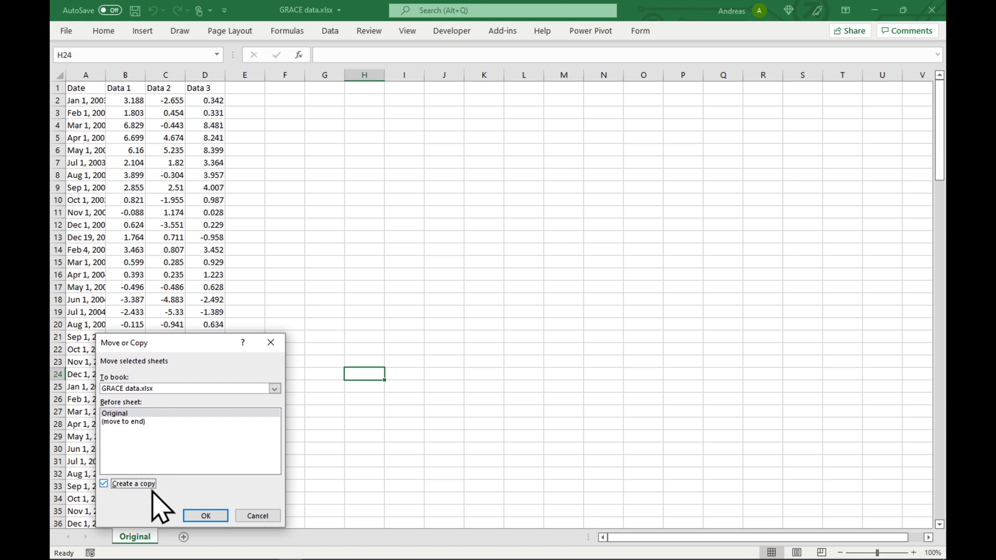
pyautogui.click(204, 513)
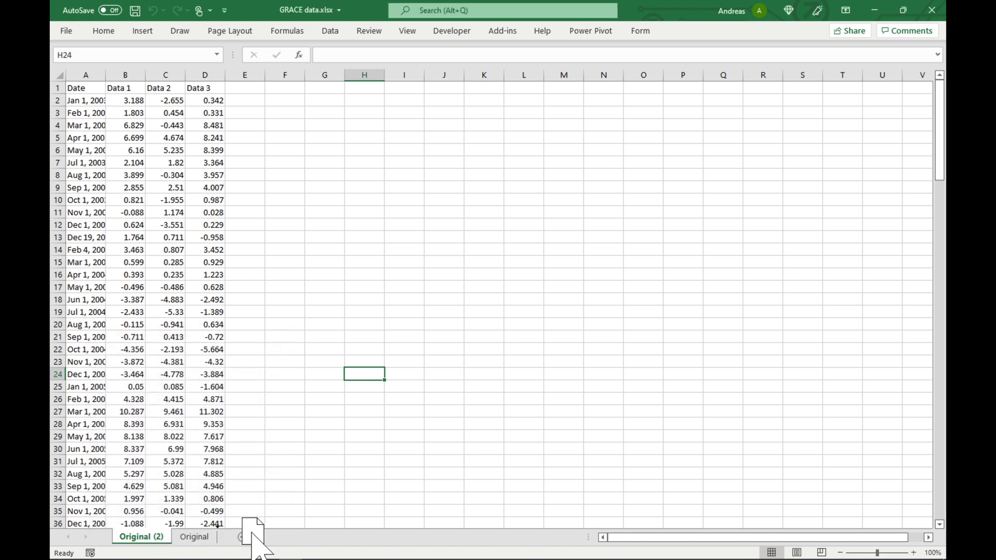
pyautogui.moveTo(252, 532); pyautogui.dragTo(200, 544)
# Rename the copied sheet to Data.
pyautogui.rightClick(200, 542)
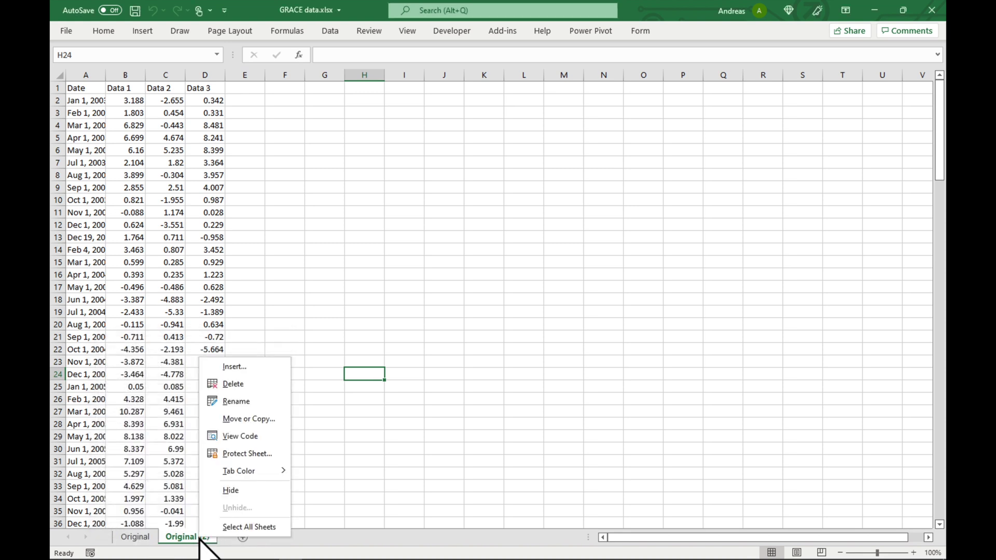
pyautogui.click(237, 402)
pyautogui.write('Data')
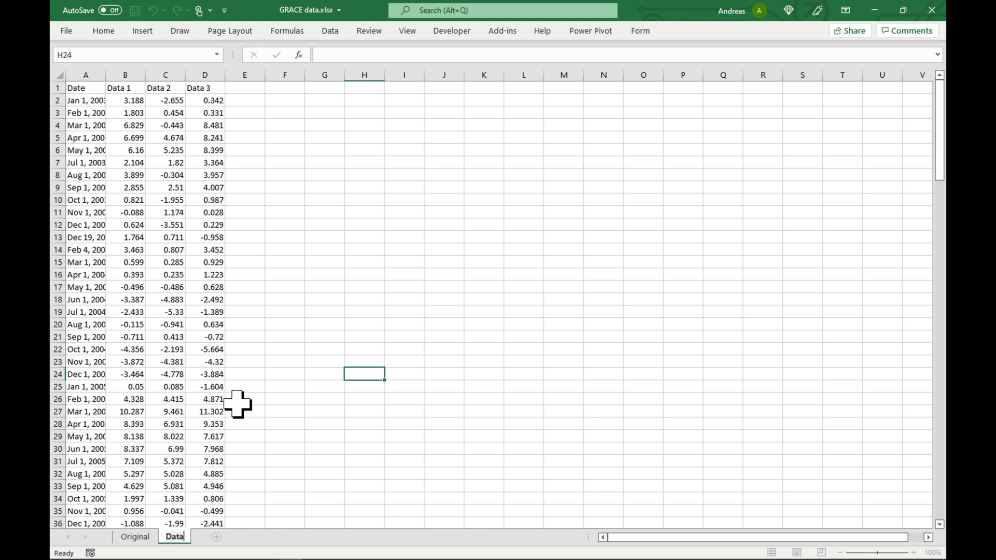
pyautogui.click(292, 401)
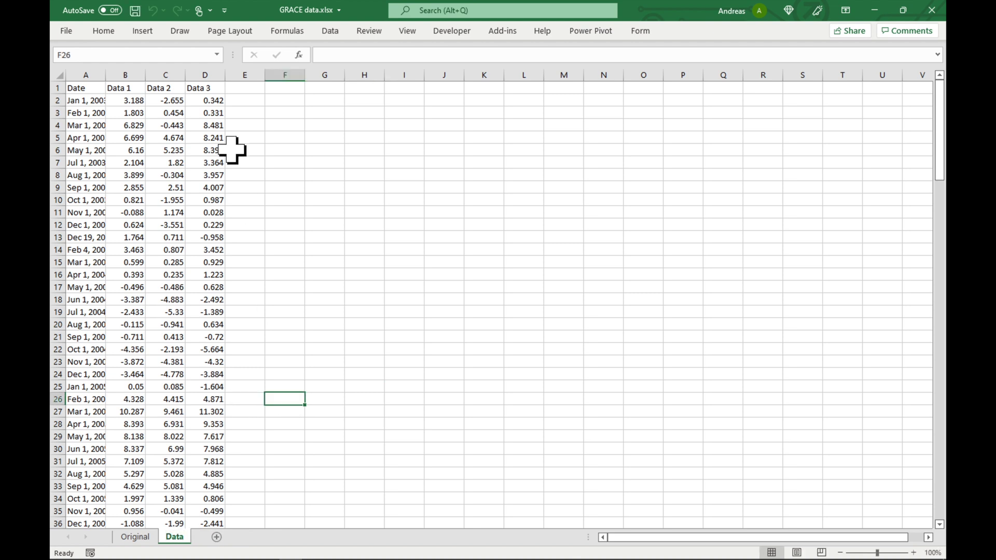
# AutoFit all columns on the Data sheet and zoom in to 220%.
pyautogui.click(63, 75)
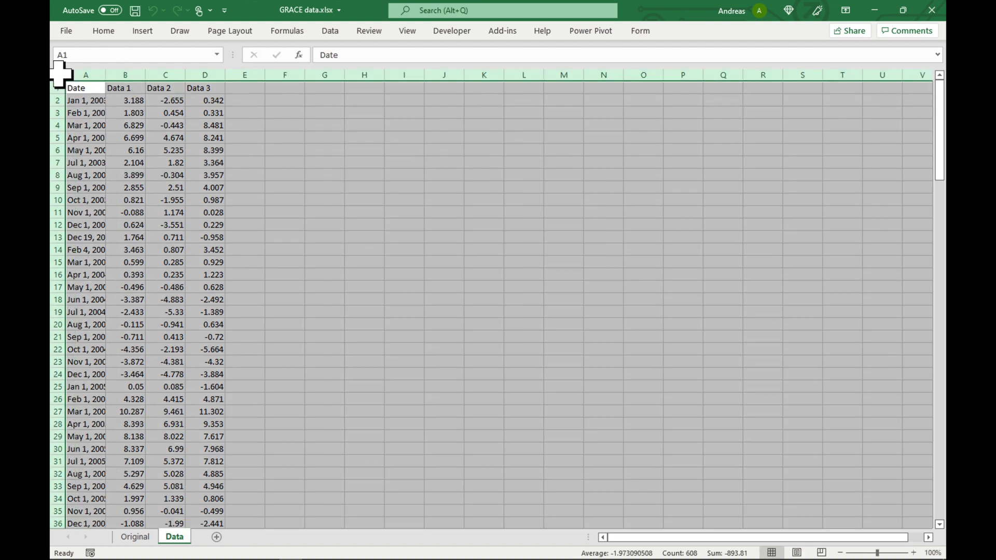
pyautogui.doubleClick(144, 74)
pyautogui.click(134, 150)
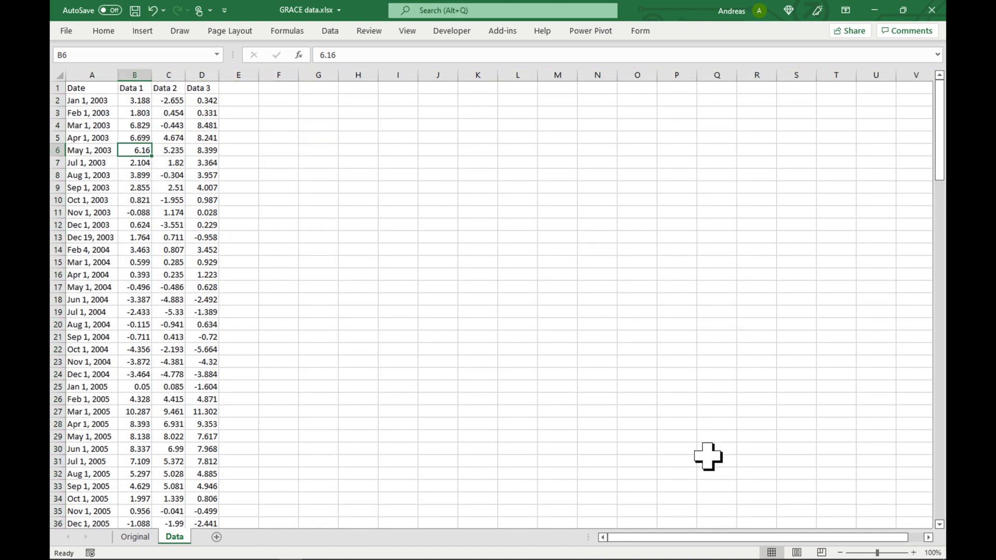
pyautogui.moveTo(878, 554); pyautogui.dragTo(888, 553)
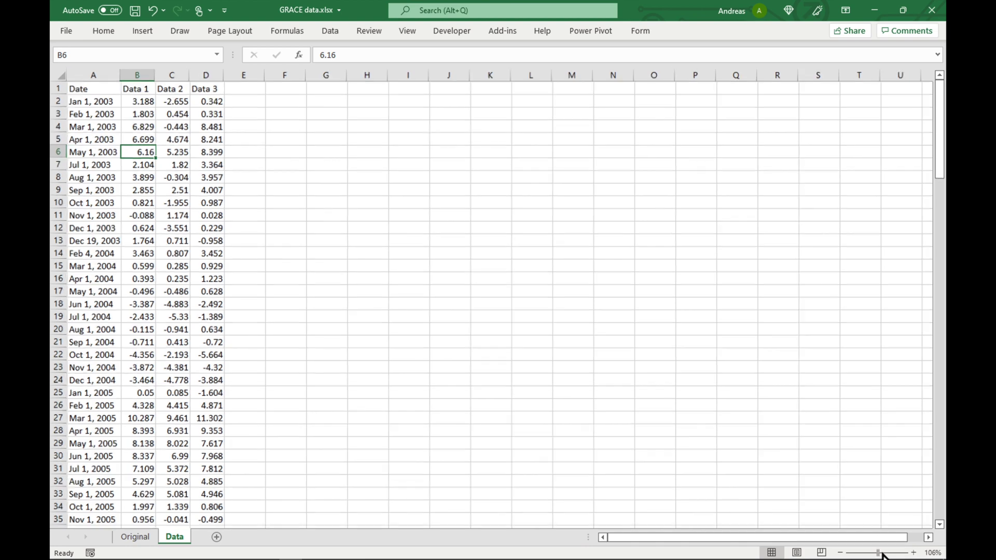
pyautogui.scroll(2, 249, 204)
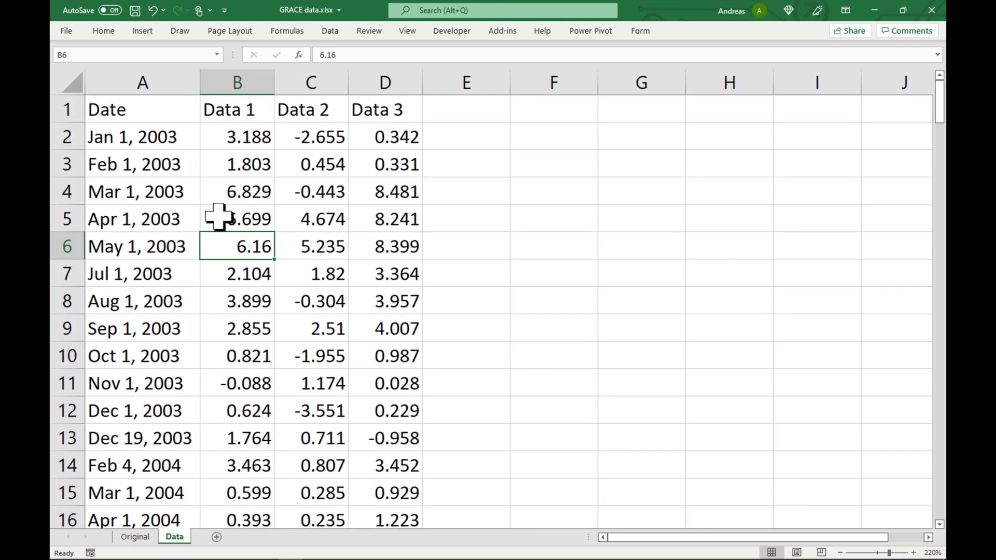
# Drag the Date, Data 1, Data 2 and Data 3 columns wider.
pyautogui.click(198, 243)
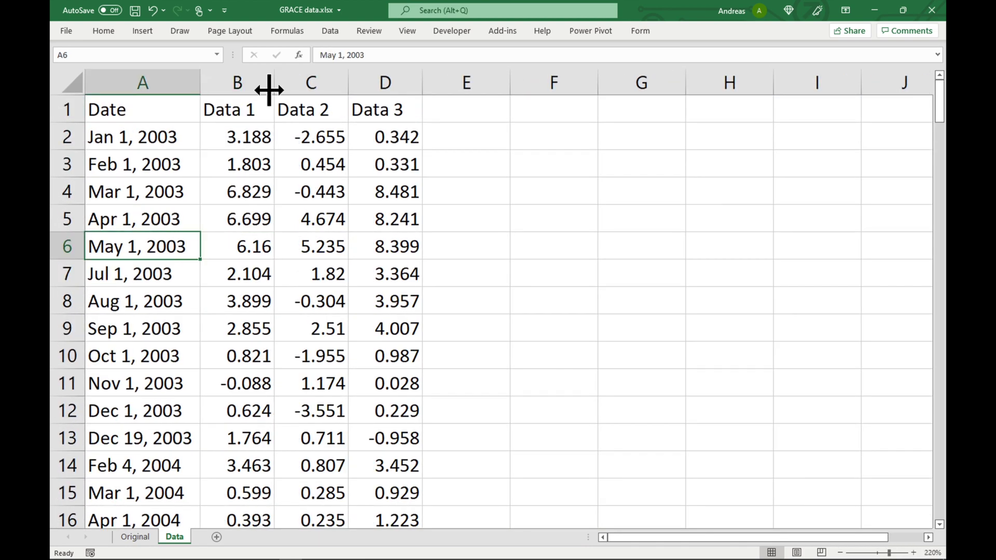
pyautogui.moveTo(273, 82); pyautogui.dragTo(353, 82)
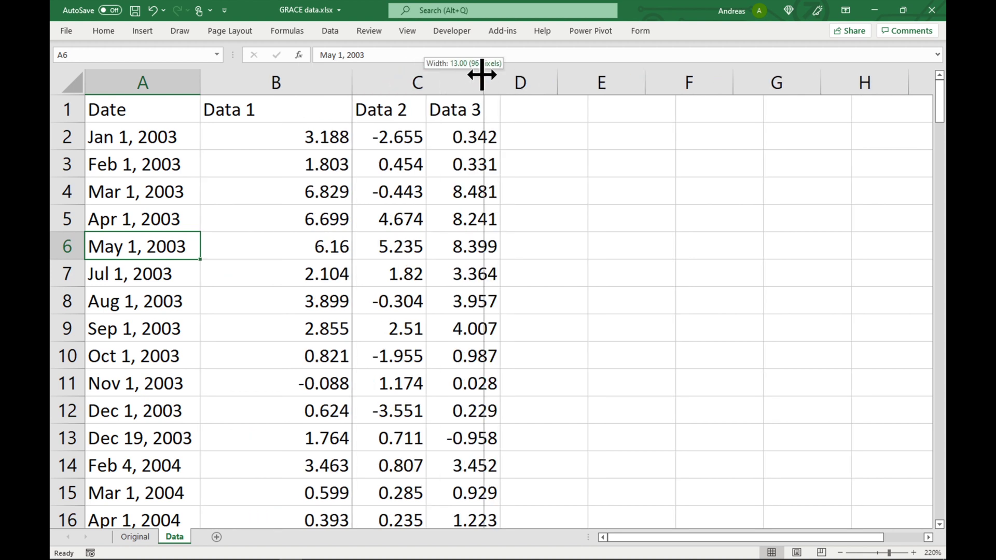
pyautogui.moveTo(426, 81); pyautogui.dragTo(483, 82)
pyautogui.moveTo(558, 78); pyautogui.dragTo(628, 78)
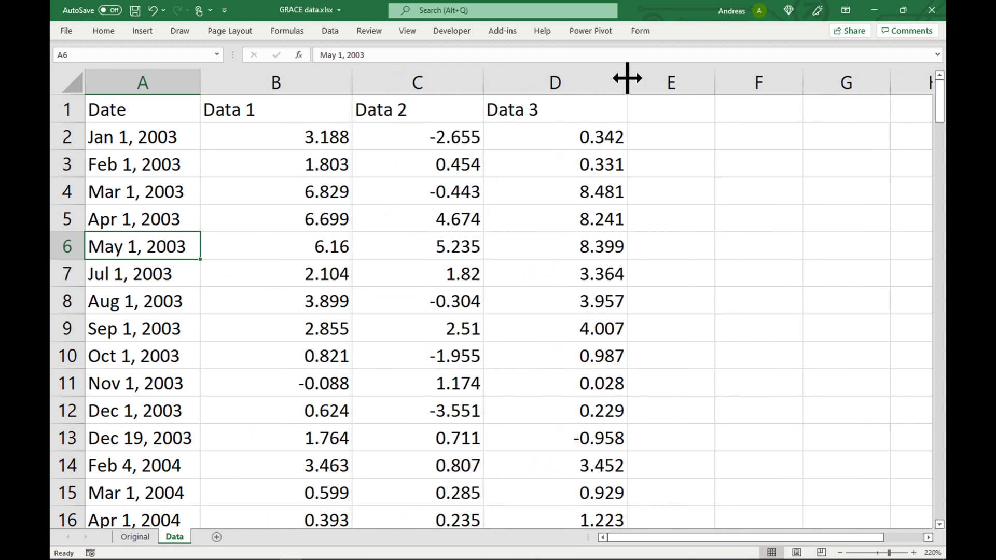
pyautogui.moveTo(200, 84); pyautogui.dragTo(237, 88)
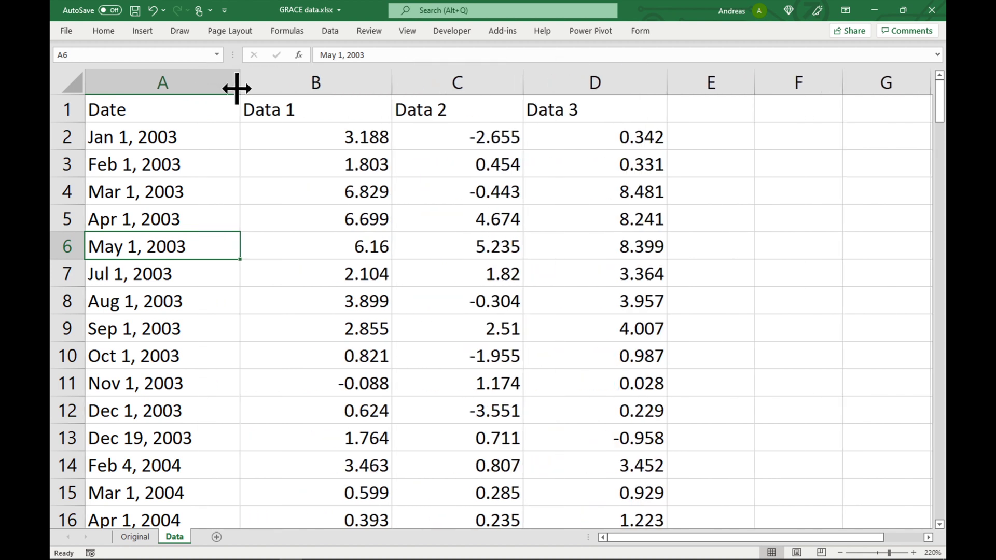
pyautogui.moveTo(325, 78)
pyautogui.mouseDown()
pyautogui.moveTo(587, 79)
pyautogui.moveTo(586, 87)
pyautogui.mouseUp()
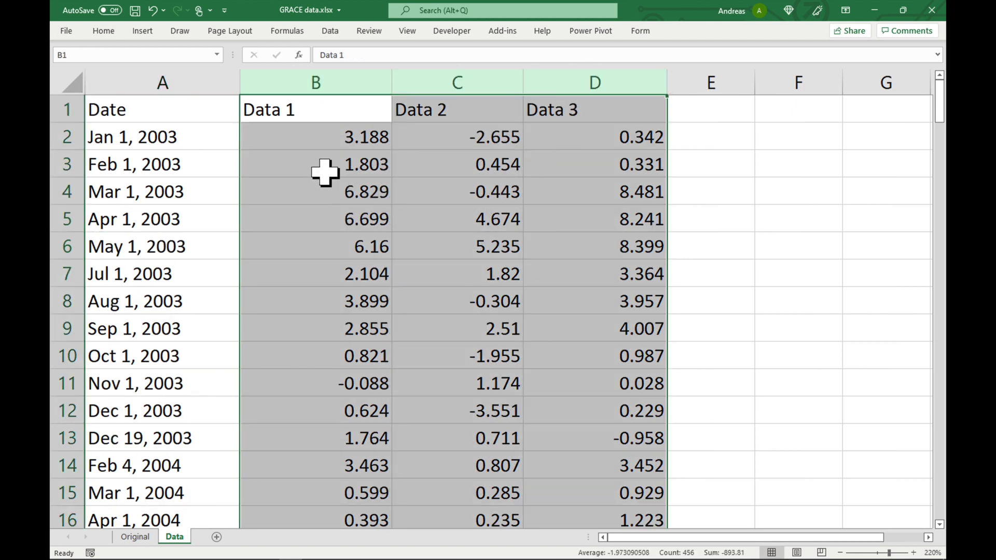
pyautogui.click(369, 138)
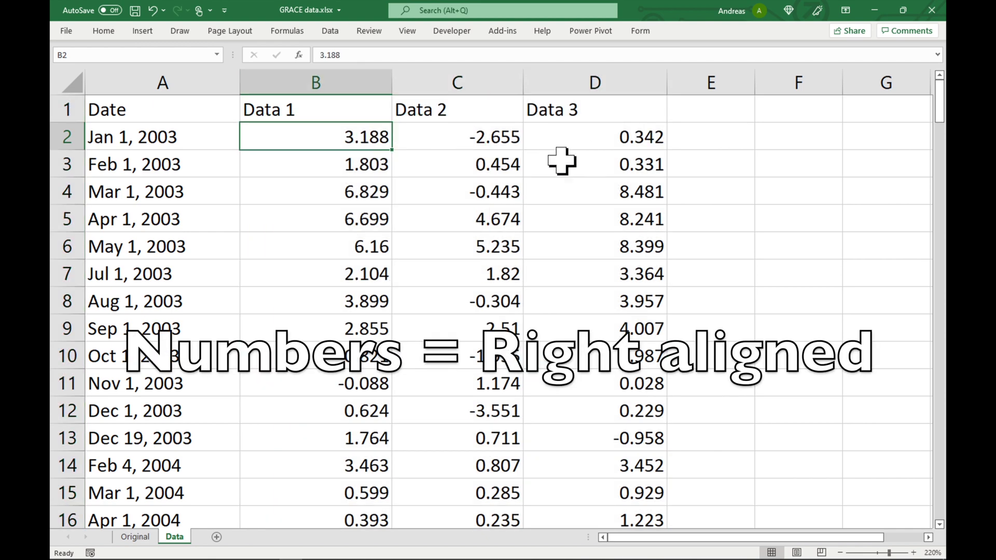
pyautogui.click(158, 79)
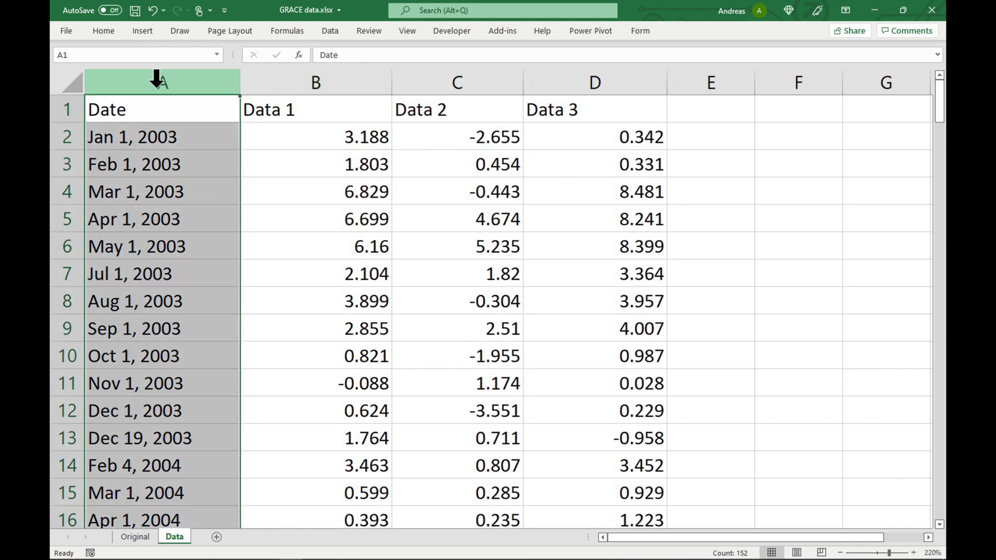
pyautogui.click(131, 140)
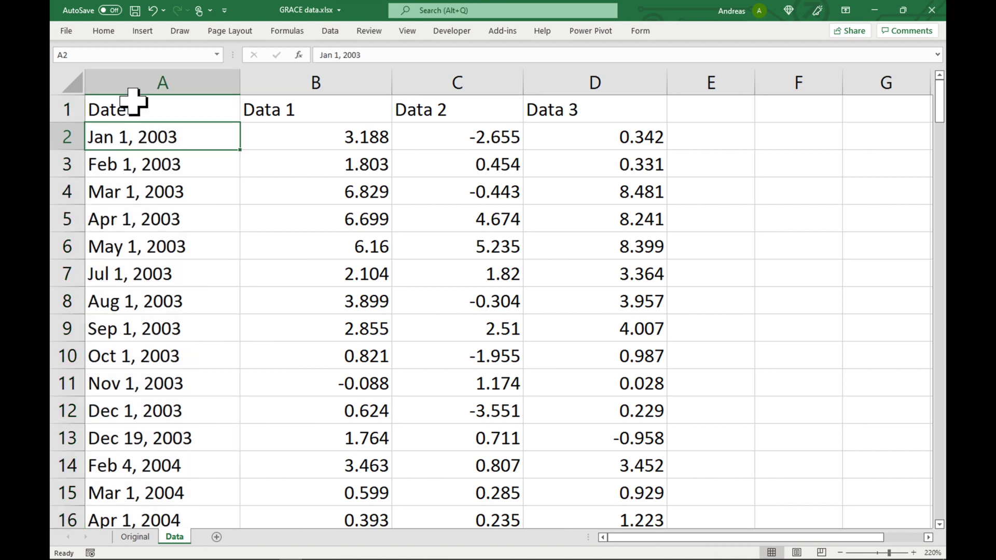
pyautogui.click(151, 79)
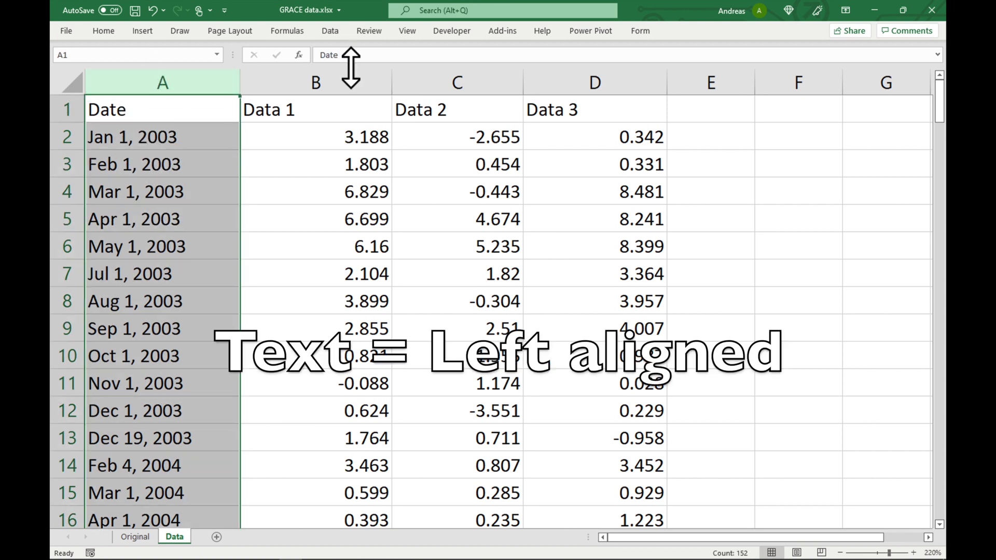
pyautogui.moveTo(329, 70); pyautogui.dragTo(567, 78)
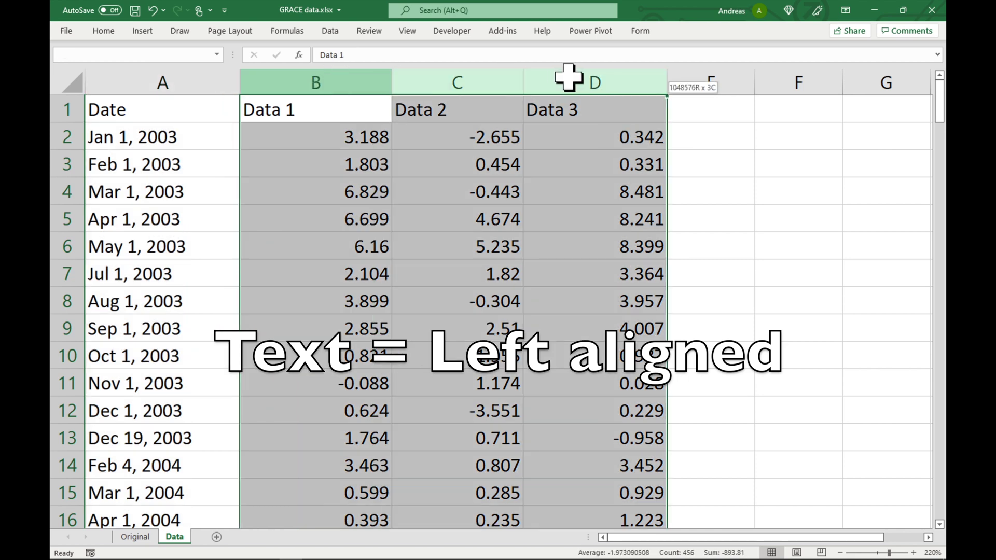
pyautogui.click(460, 185)
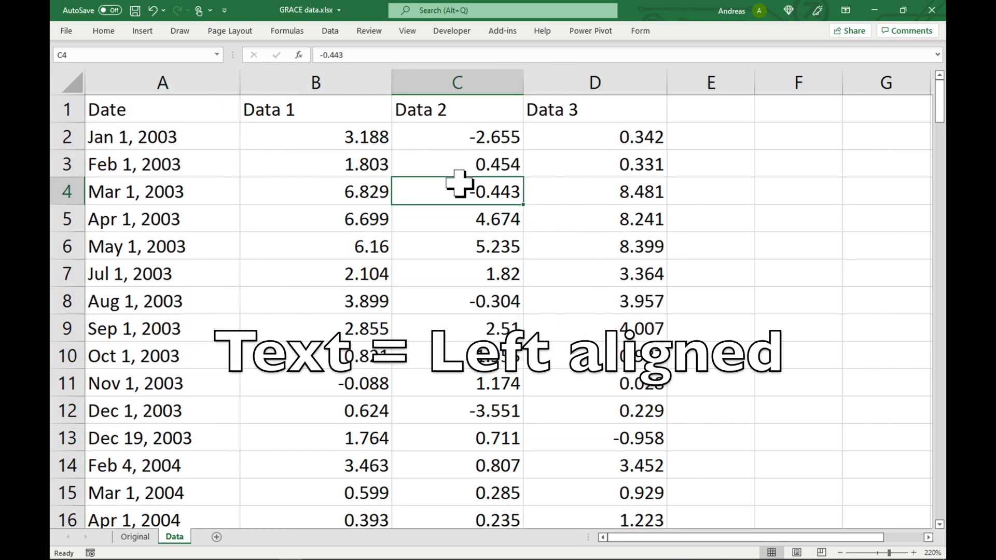
pyautogui.click(301, 85)
# Insert one blank column before Data 1 twice, then two more at once, for four.
pyautogui.rightClick(303, 88)
pyautogui.click(333, 192)
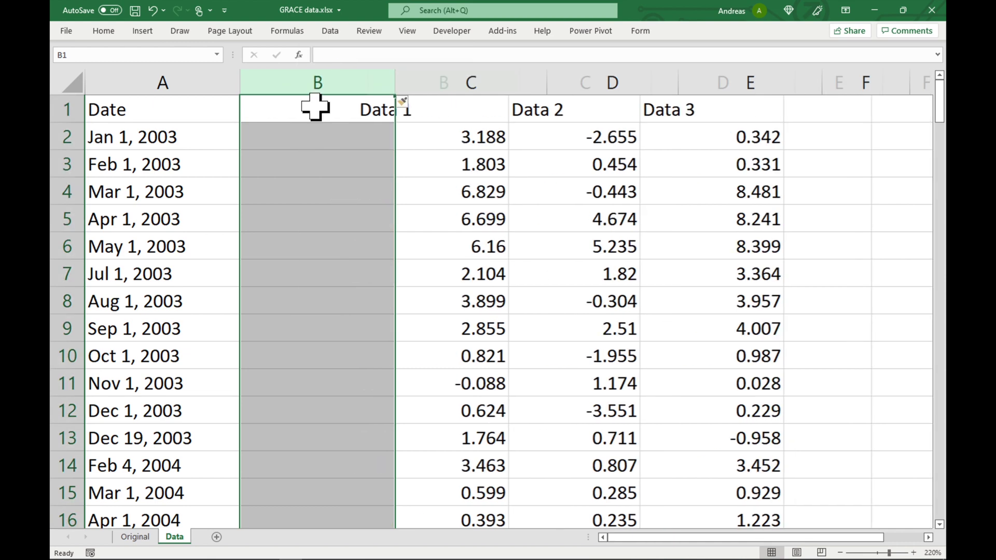
pyautogui.rightClick(310, 85)
pyautogui.click(342, 191)
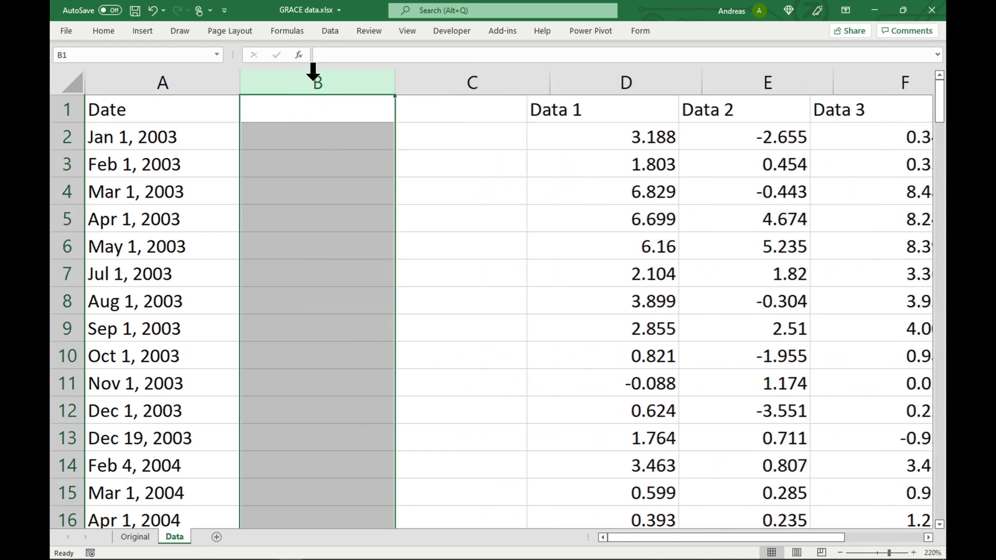
pyautogui.moveTo(311, 80); pyautogui.dragTo(461, 78)
pyautogui.rightClick(461, 78)
pyautogui.click(487, 185)
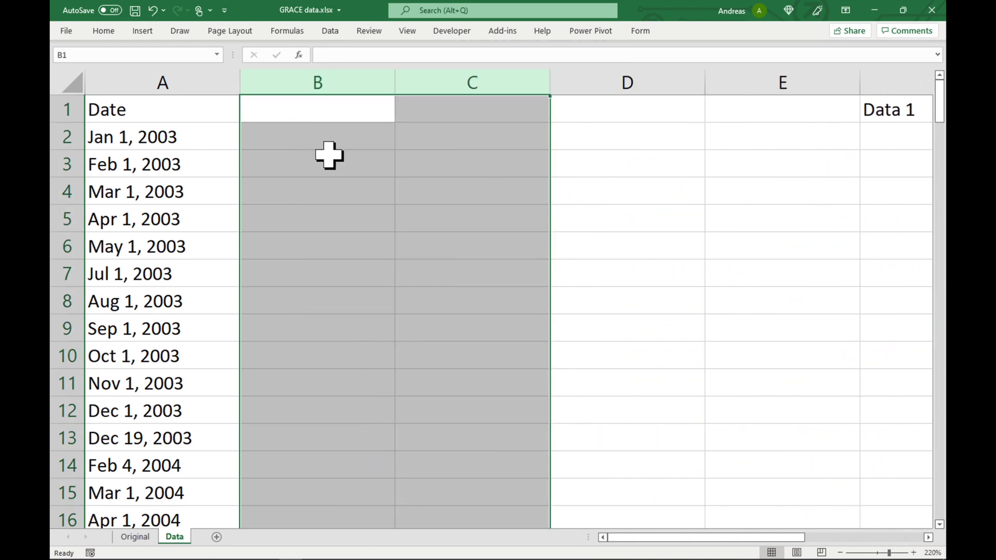
pyautogui.click(298, 135)
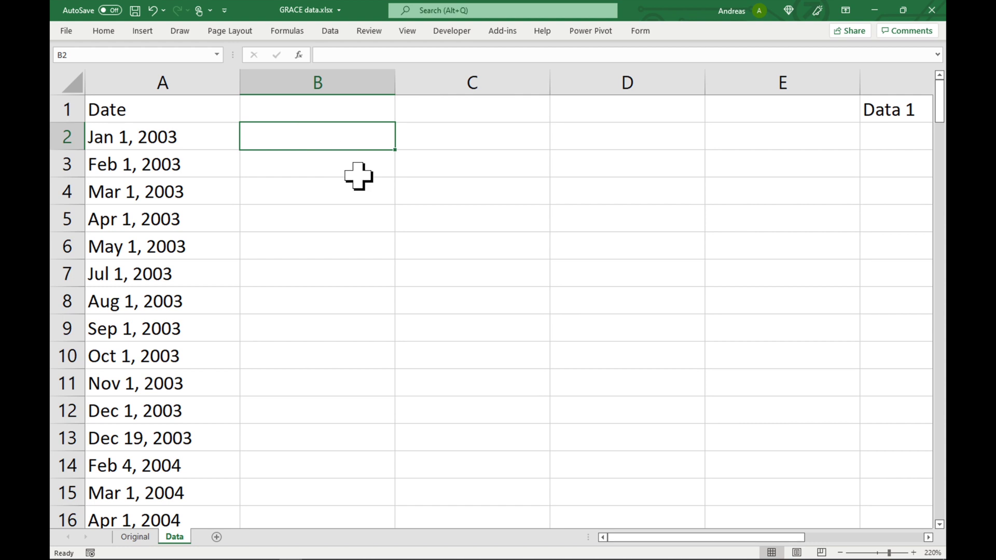
pyautogui.write('=')
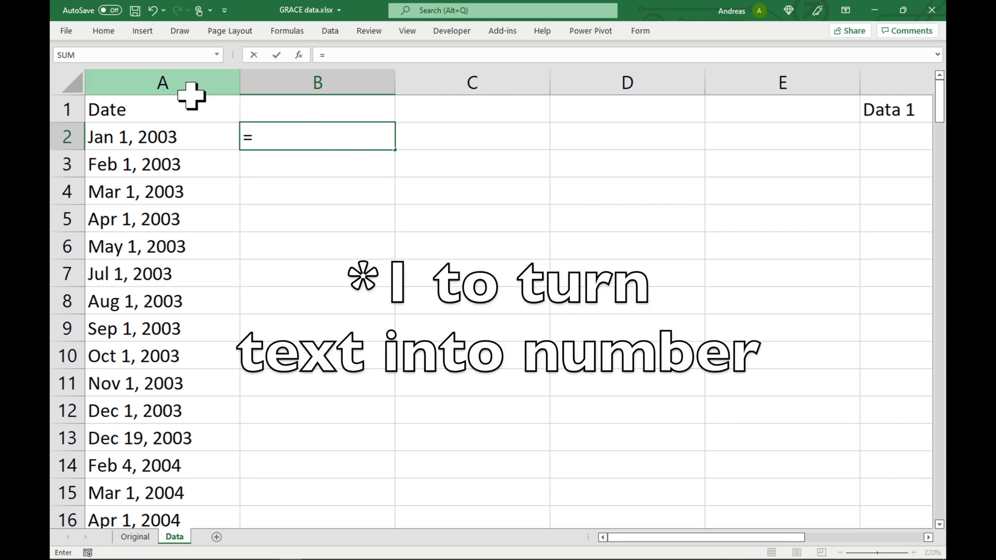
# Enter the test formula =A2*1 in B2, then delete its #VALUE! result.
pyautogui.click(156, 138)
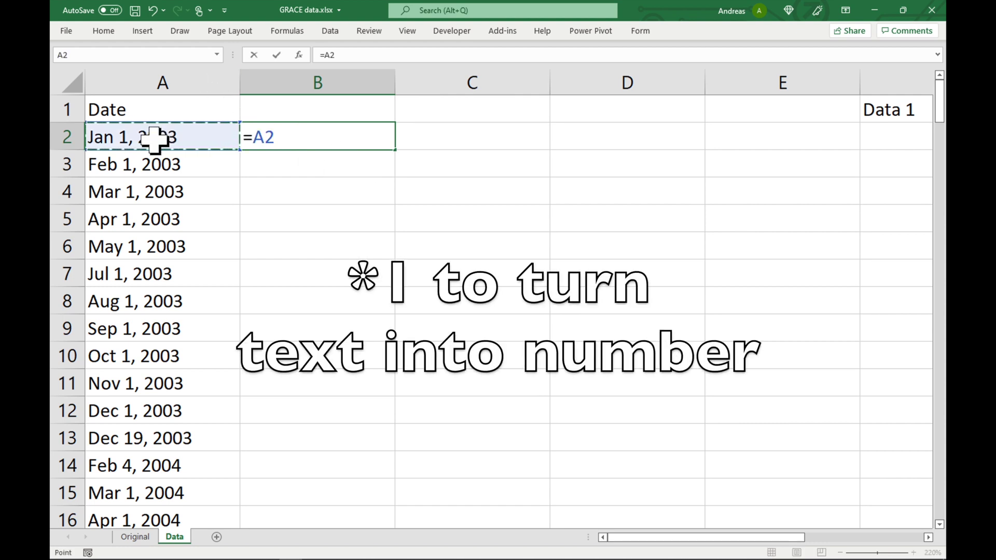
pyautogui.write('*1')
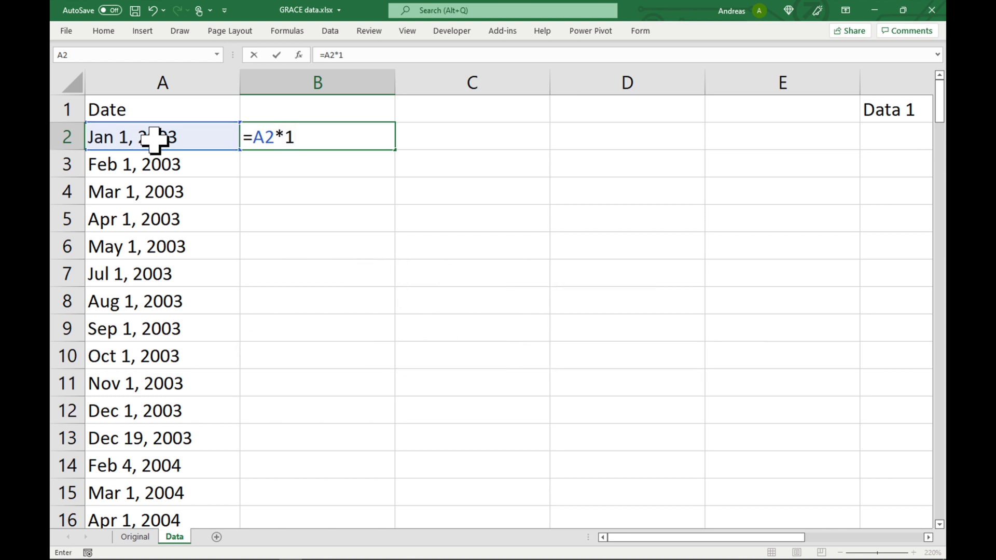
pyautogui.press('Return')
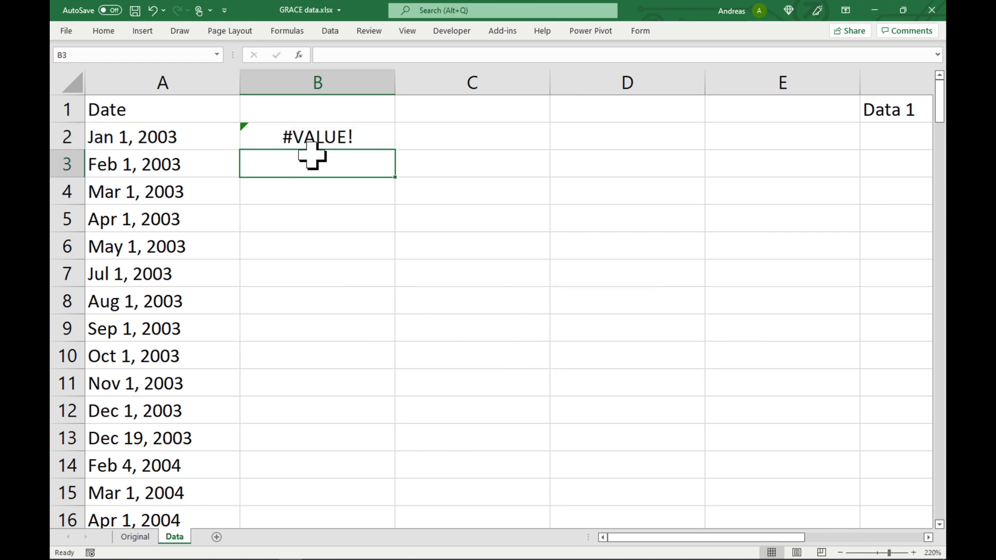
pyautogui.click(307, 136)
pyautogui.press('BackSpace')
pyautogui.press('Return')
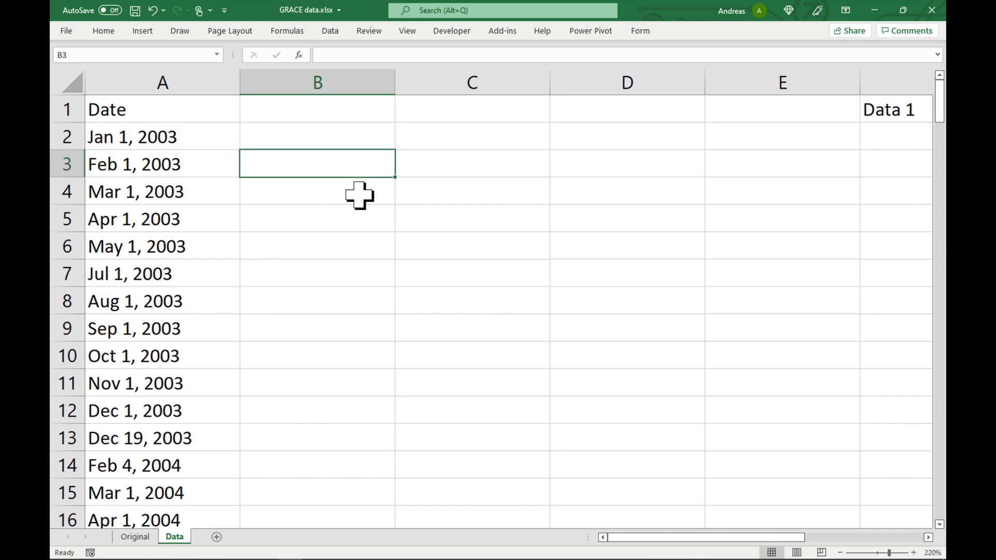
pyautogui.click(147, 138)
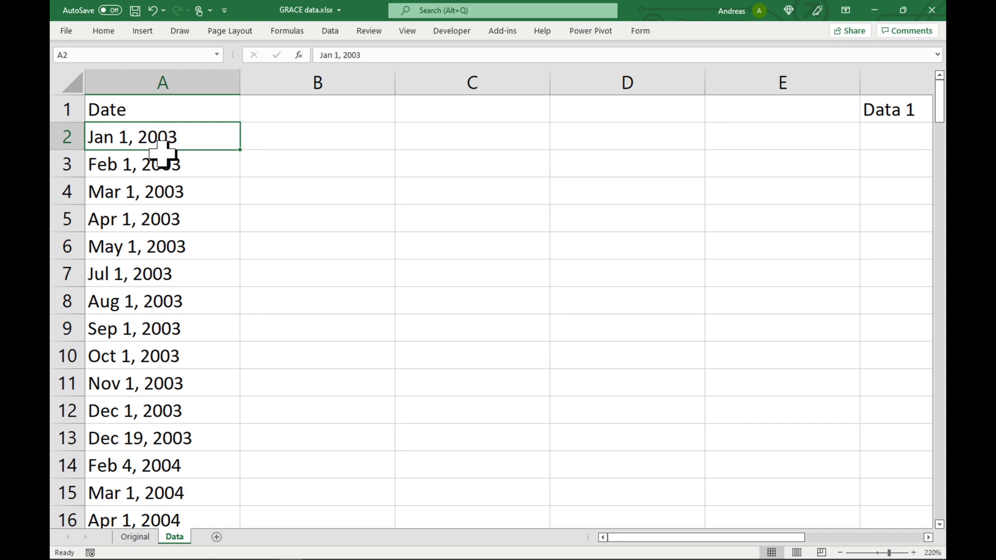
# Copy the dates from column A and paste them into column B.
pyautogui.click(165, 81)
pyautogui.rightClick(169, 91)
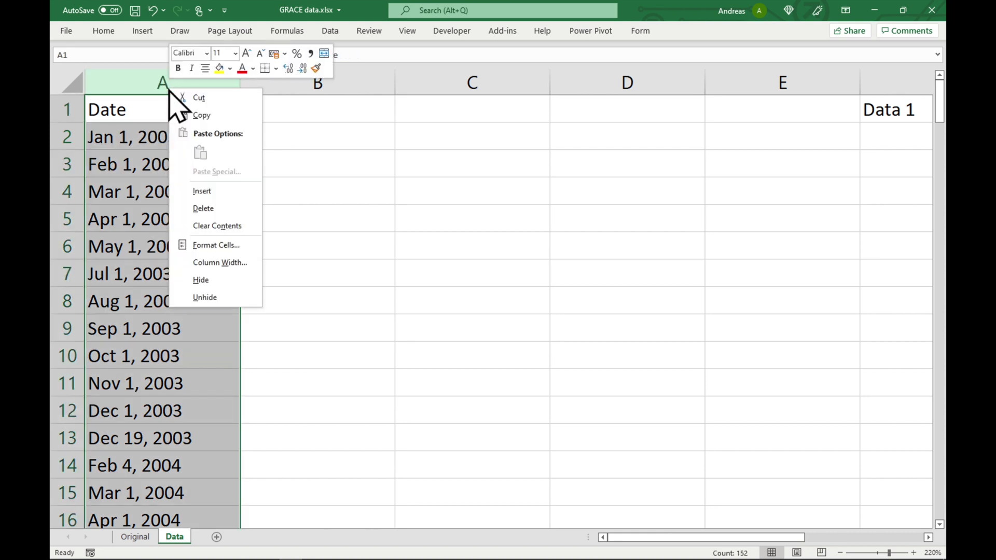
pyautogui.click(210, 115)
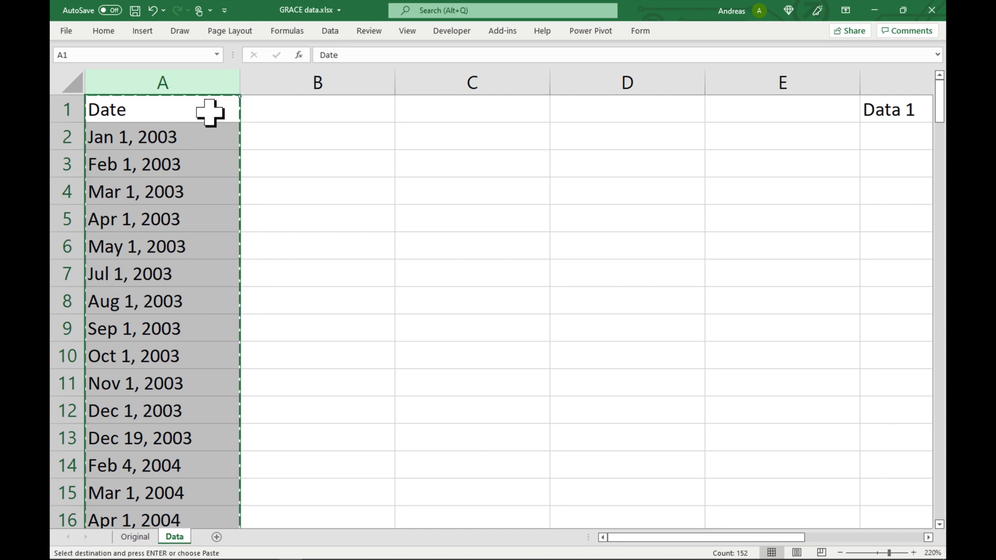
pyautogui.click(274, 77)
pyautogui.hotkey('ctrl', 'v')
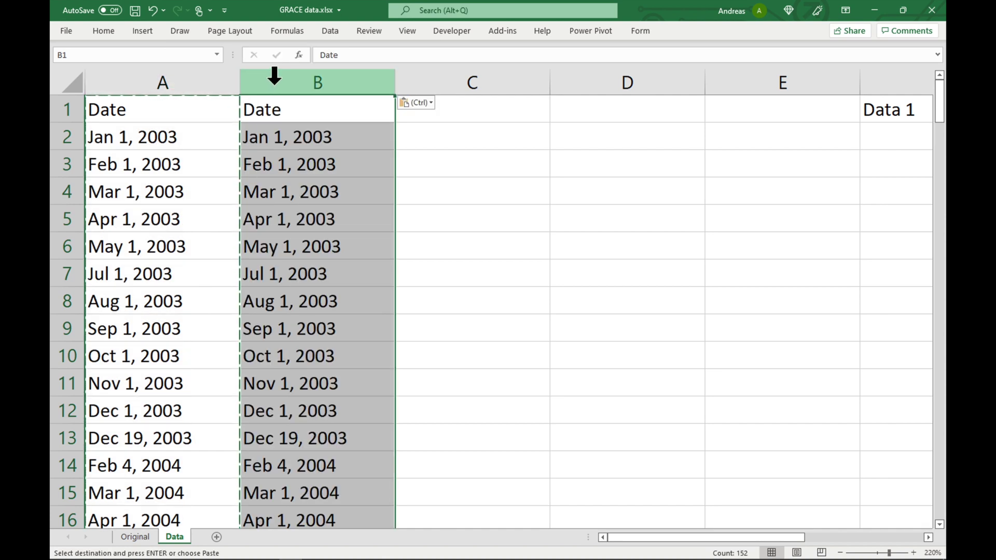
pyautogui.click(452, 160)
pyautogui.click(281, 82)
# Split column B with Text to Columns, delimited by Space and Comma.
pyautogui.click(331, 31)
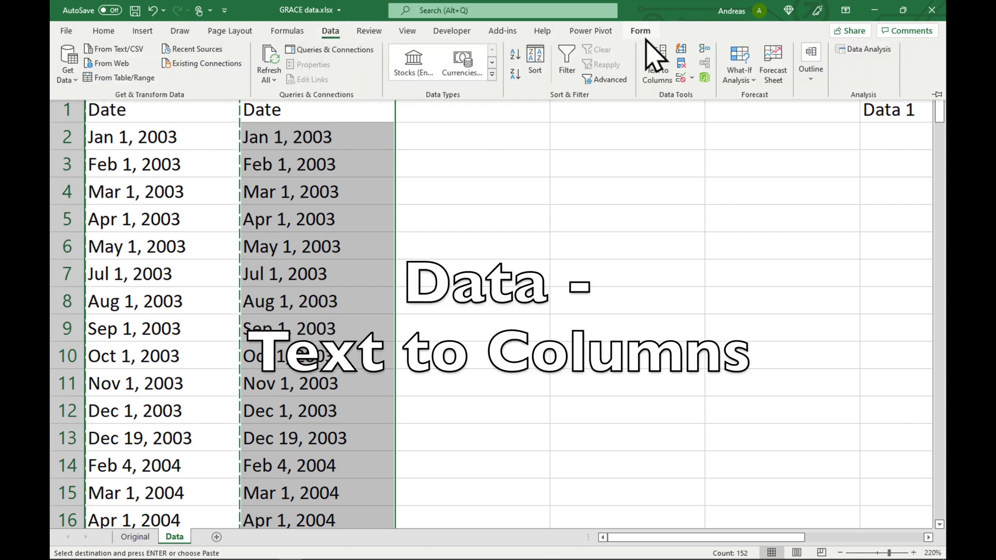
pyautogui.click(658, 74)
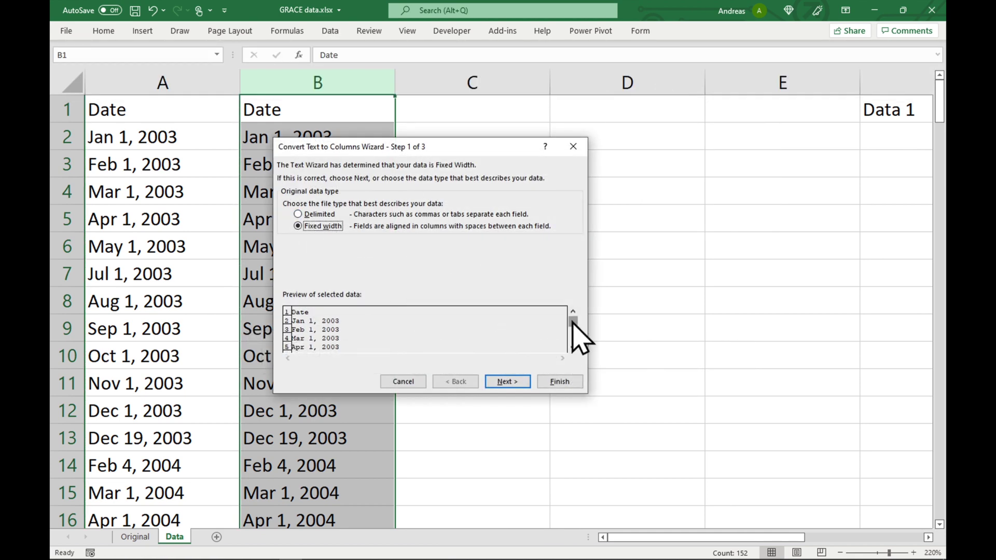
pyautogui.moveTo(573, 336); pyautogui.dragTo(574, 337)
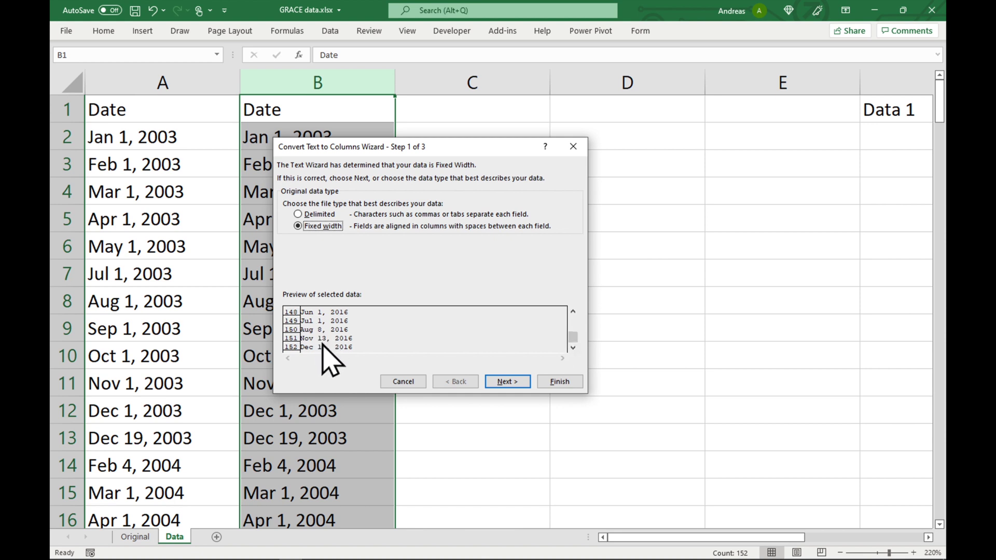
pyautogui.click(298, 214)
pyautogui.click(516, 383)
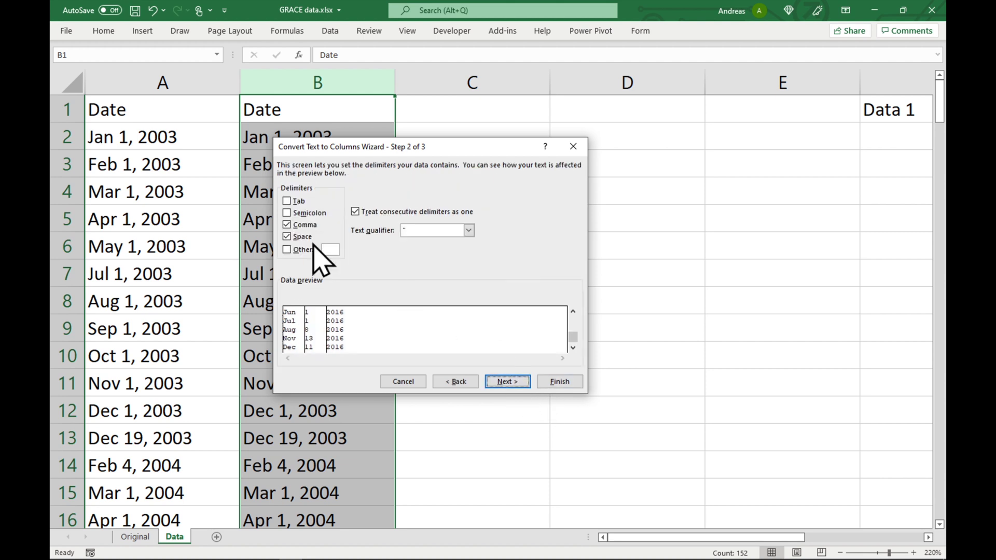
pyautogui.click(288, 225)
pyautogui.click(293, 227)
pyautogui.click(560, 381)
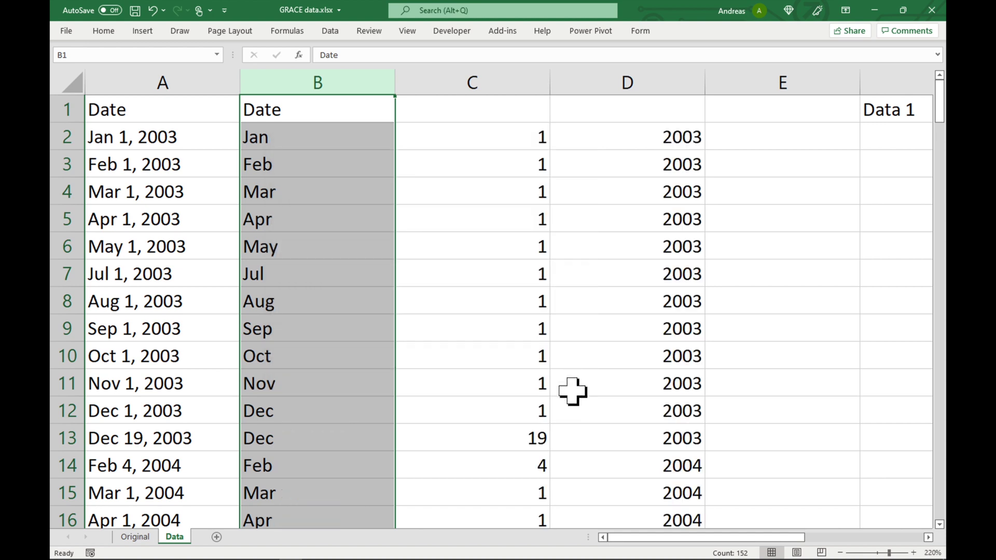
# Enter headings Month, Day and Year in B1–D1, then select A1:H152.
pyautogui.click(295, 117)
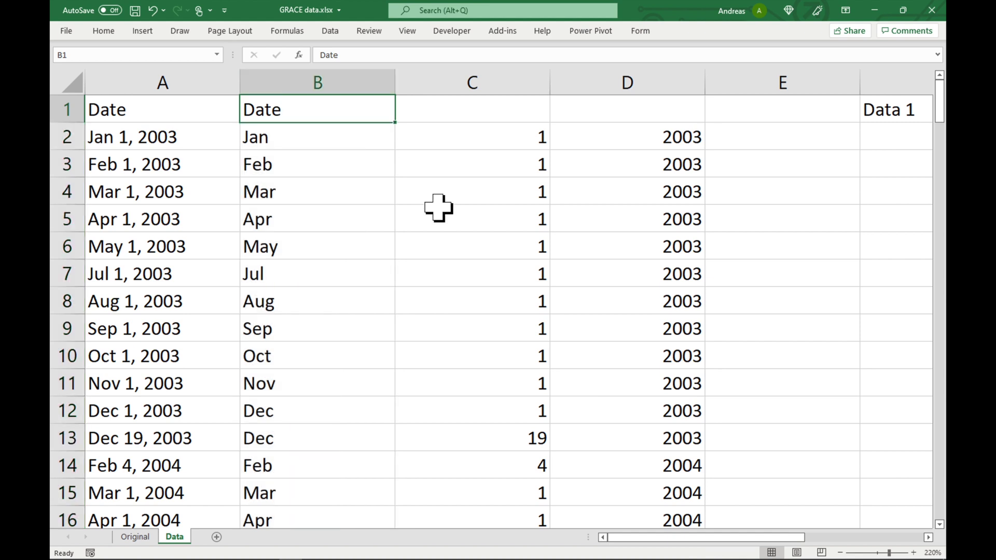
pyautogui.write('Month')
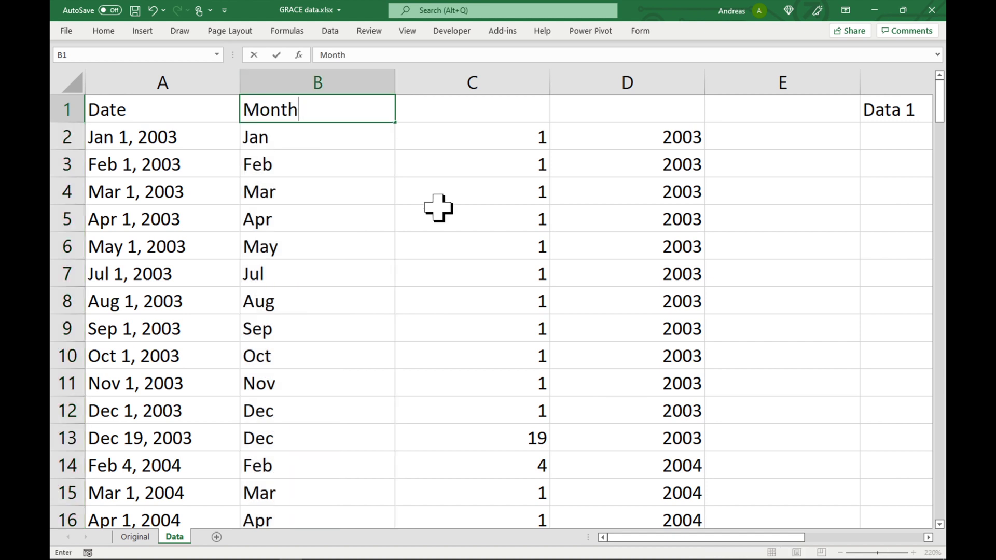
pyautogui.click(462, 114)
pyautogui.write('Day')
pyautogui.click(612, 111)
pyautogui.write('Year')
pyautogui.click(612, 196)
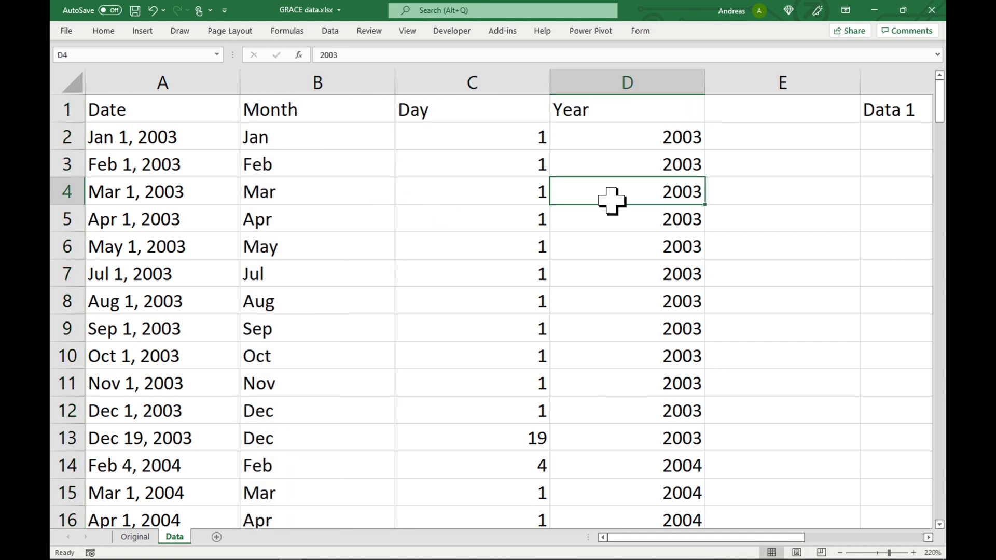
pyautogui.moveTo(889, 555); pyautogui.dragTo(874, 553)
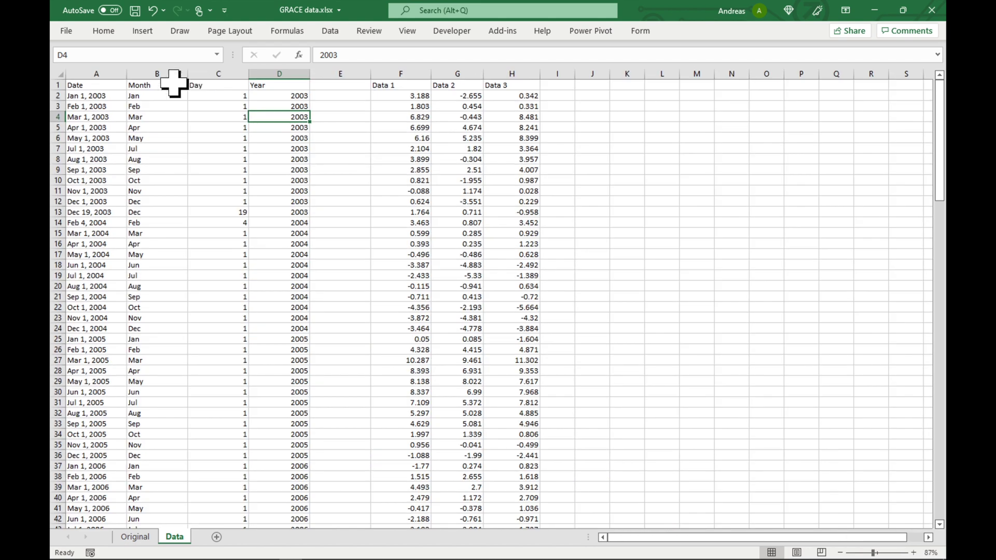
pyautogui.click(93, 86)
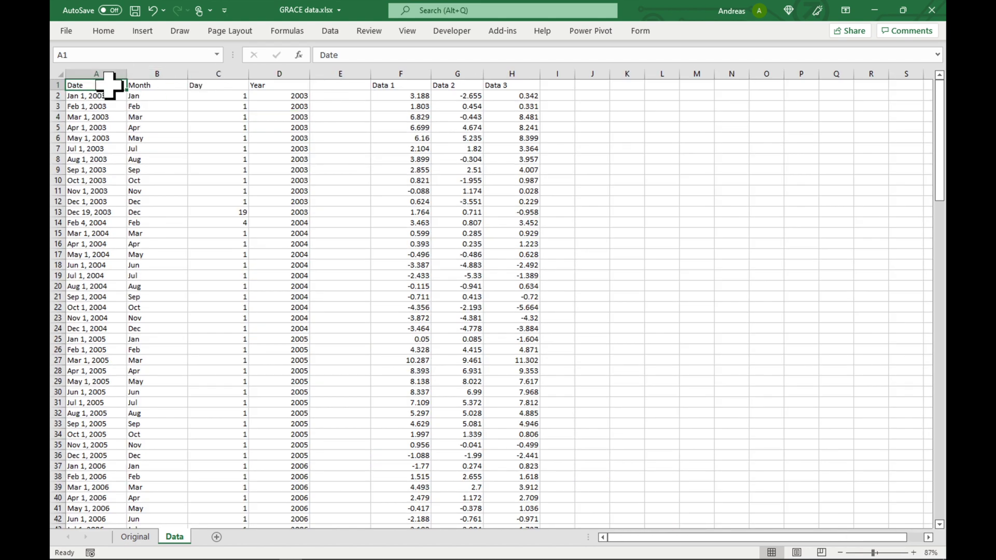
pyautogui.moveTo(104, 86); pyautogui.dragTo(473, 338)
pyautogui.scroll(-5, 471, 339)
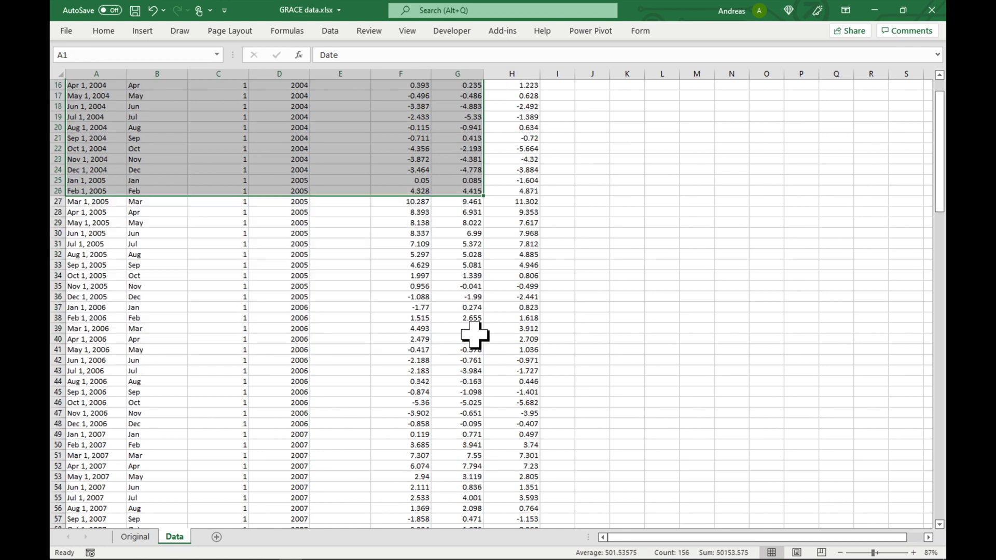
pyautogui.scroll(-20, 471, 338)
pyautogui.scroll(-8, 475, 335)
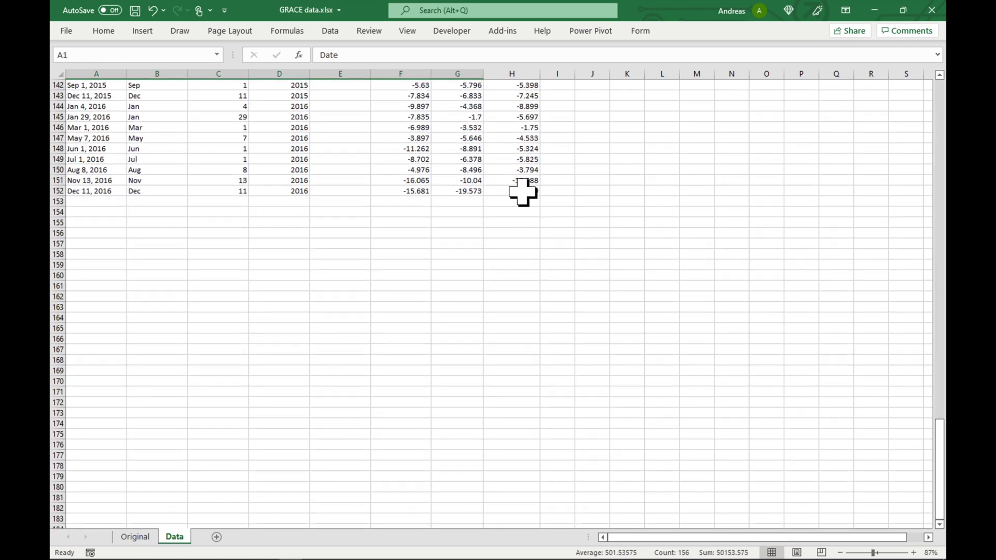
pyautogui.keyDown('shift'); pyautogui.click(523, 193); pyautogui.keyUp('shift')
pyautogui.click(103, 31)
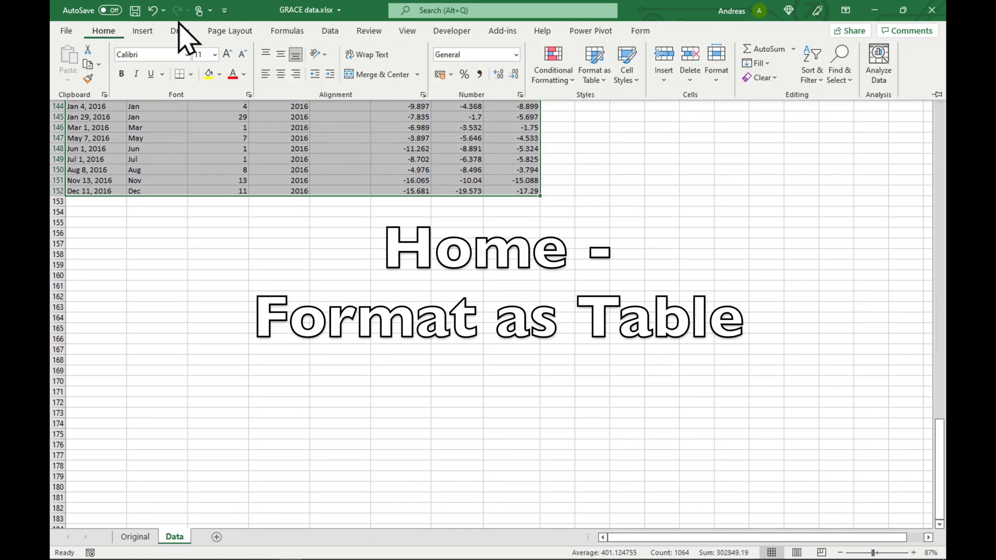
# Format A1:H152 as a medium blue table with a header row.
pyautogui.click(596, 74)
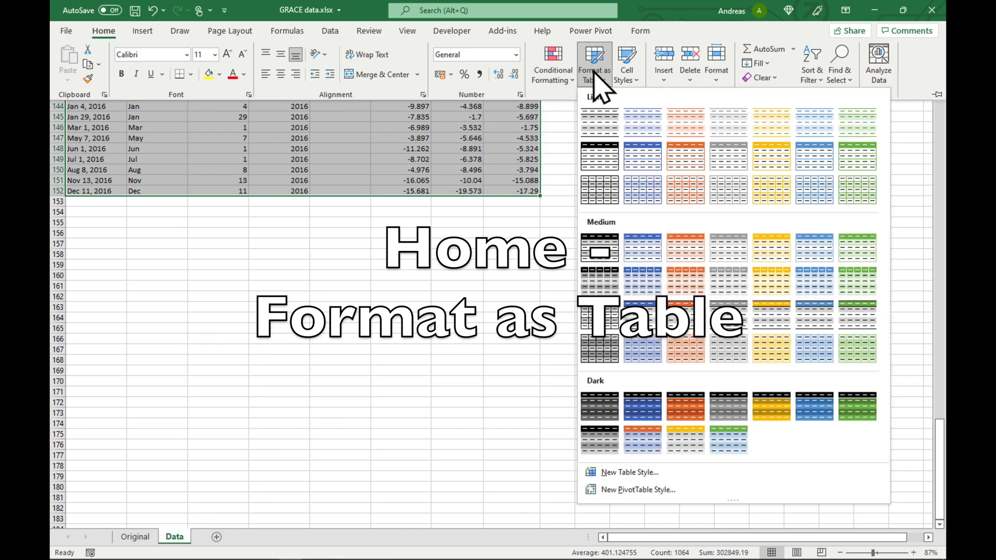
pyautogui.click(642, 278)
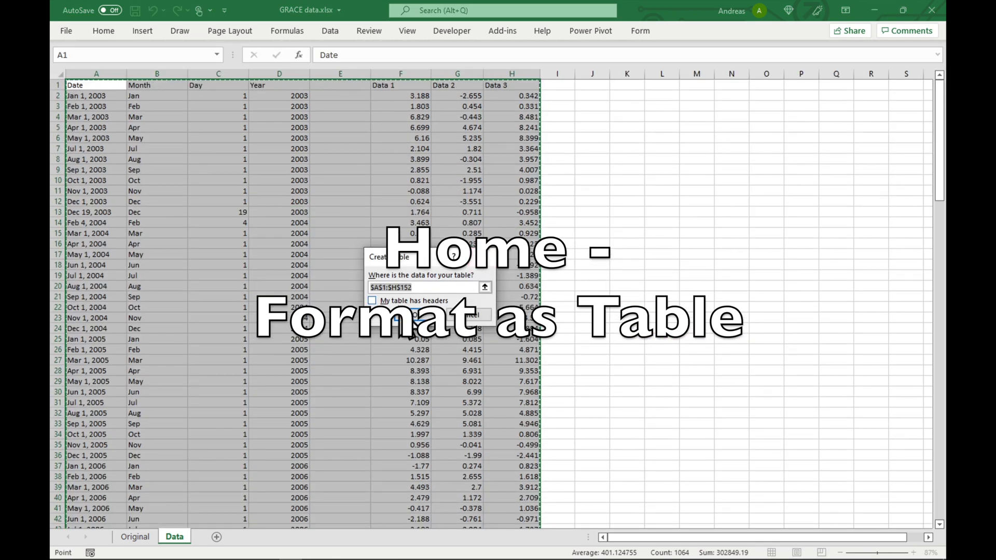
pyautogui.click(372, 300)
pyautogui.click(417, 315)
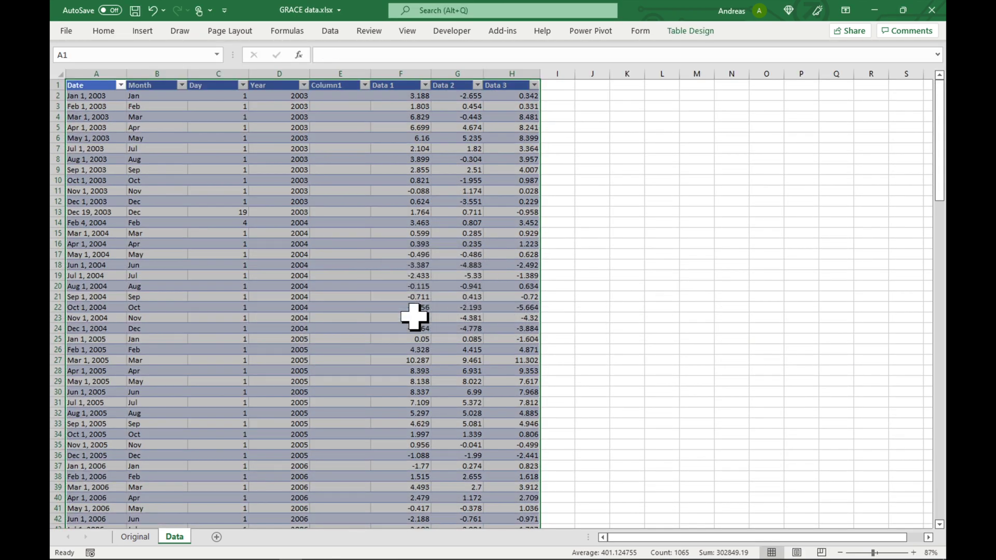
pyautogui.click(692, 35)
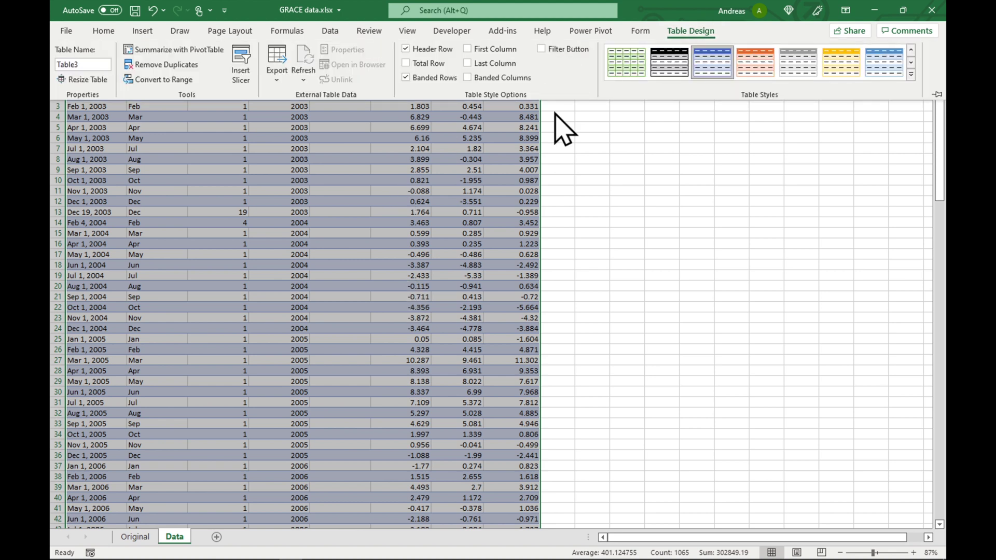
pyautogui.click(463, 175)
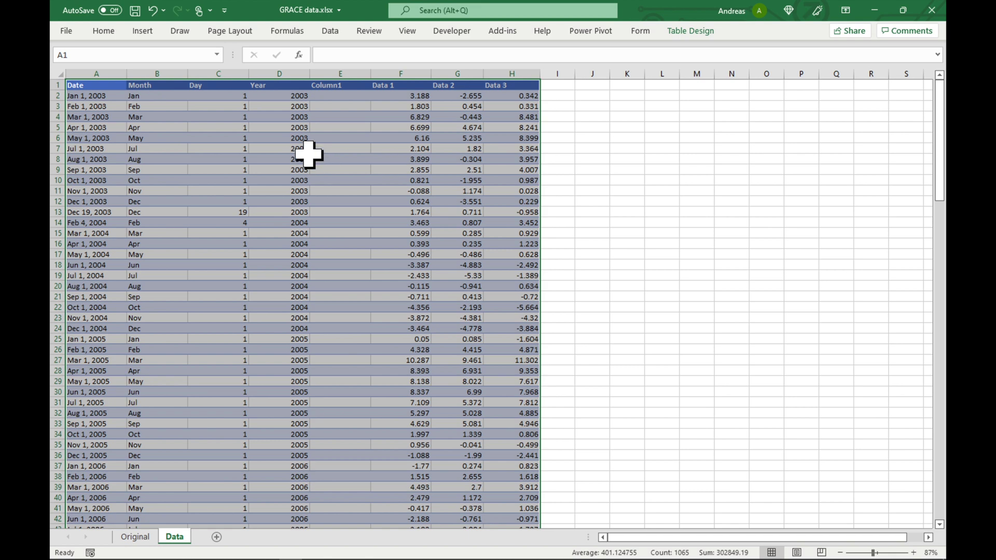
pyautogui.moveTo(309, 153); pyautogui.dragTo(245, 156)
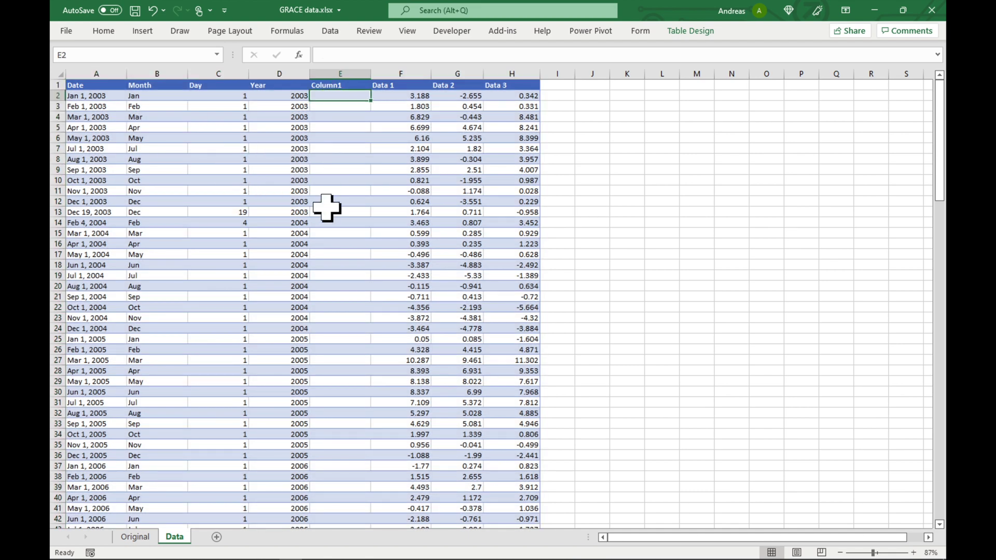
pyautogui.write('=')
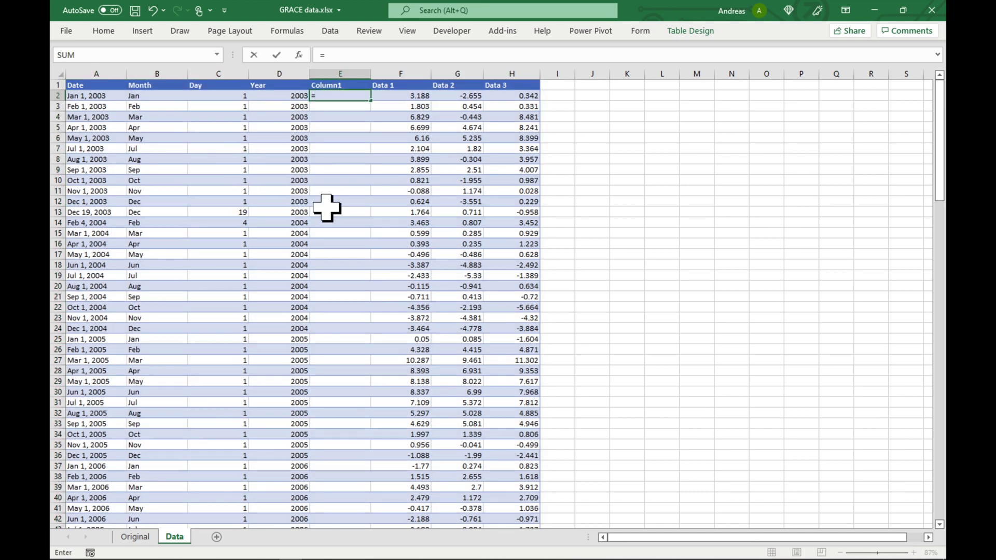
pyautogui.write('Con')
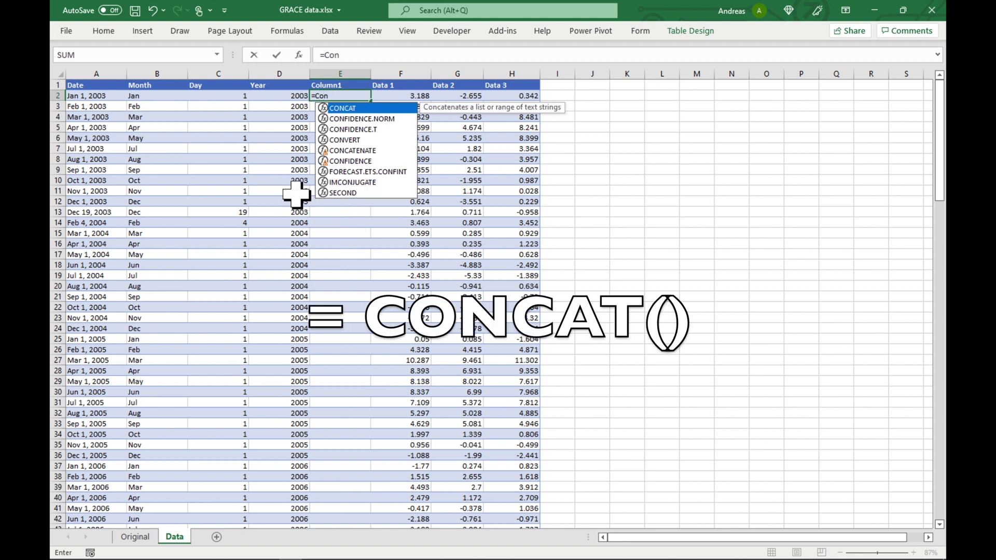
pyautogui.doubleClick(346, 109)
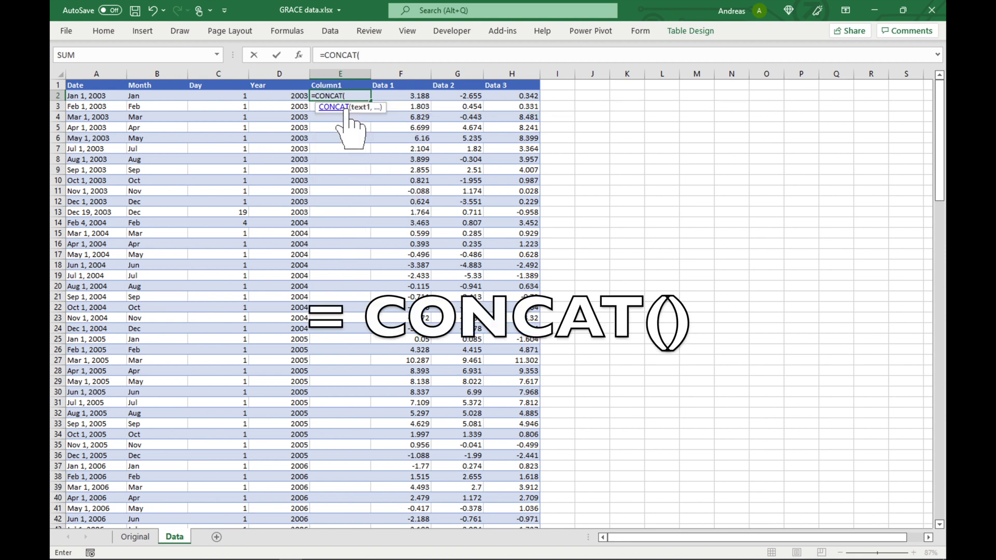
pyautogui.click(215, 97)
pyautogui.write('[@Day],"/')
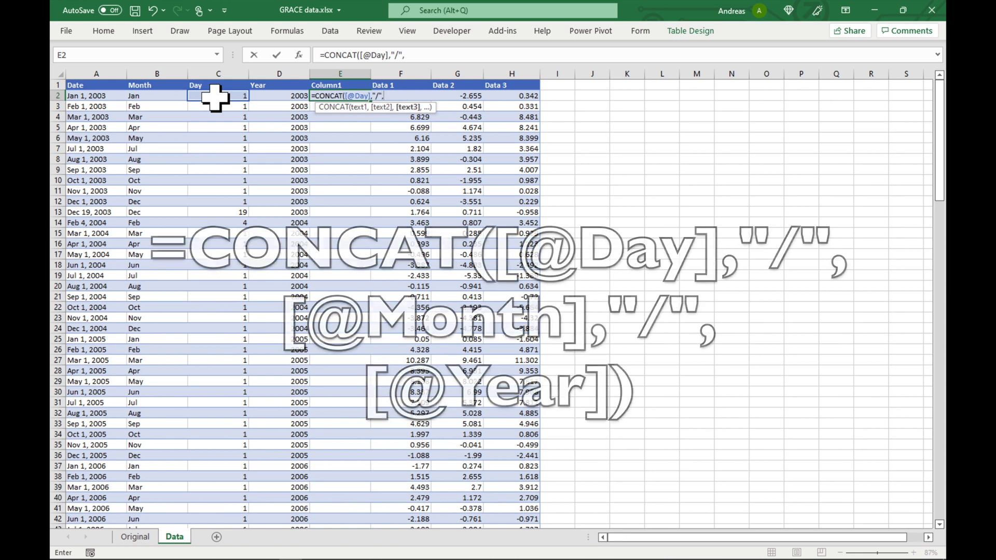
pyautogui.write(',')
pyautogui.click(155, 96)
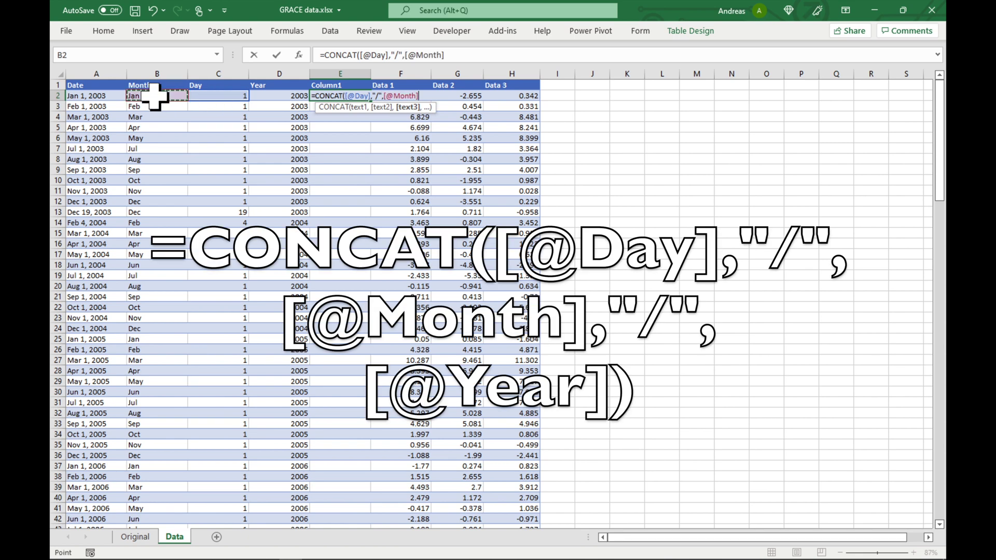
pyautogui.write(',"/",')
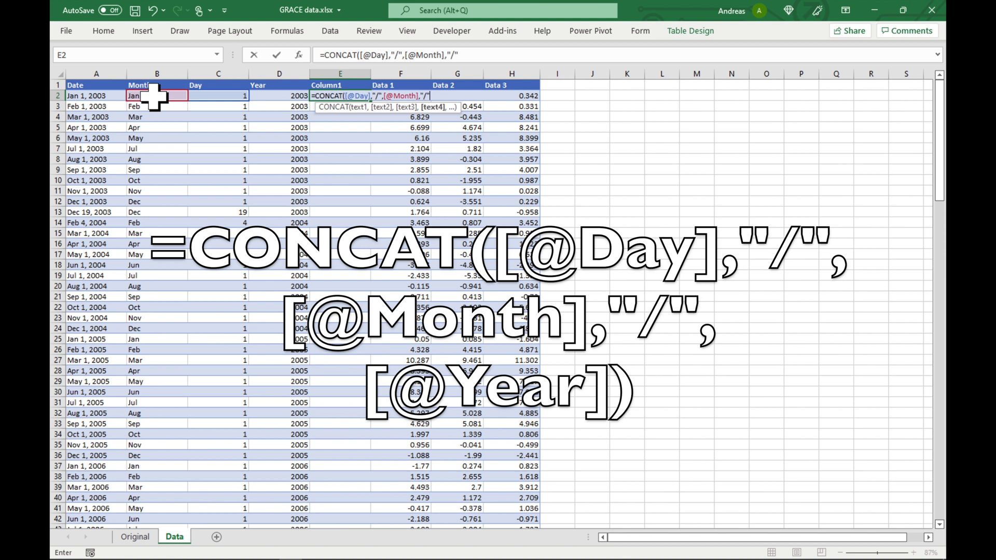
pyautogui.click(263, 95)
pyautogui.write(')')
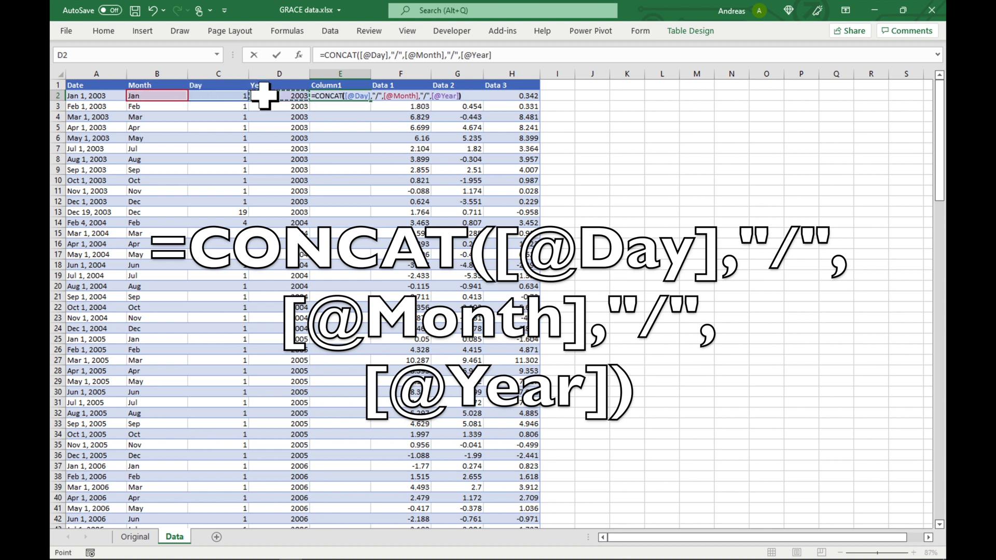
pyautogui.press('Return')
pyautogui.moveTo(370, 74); pyautogui.dragTo(402, 73)
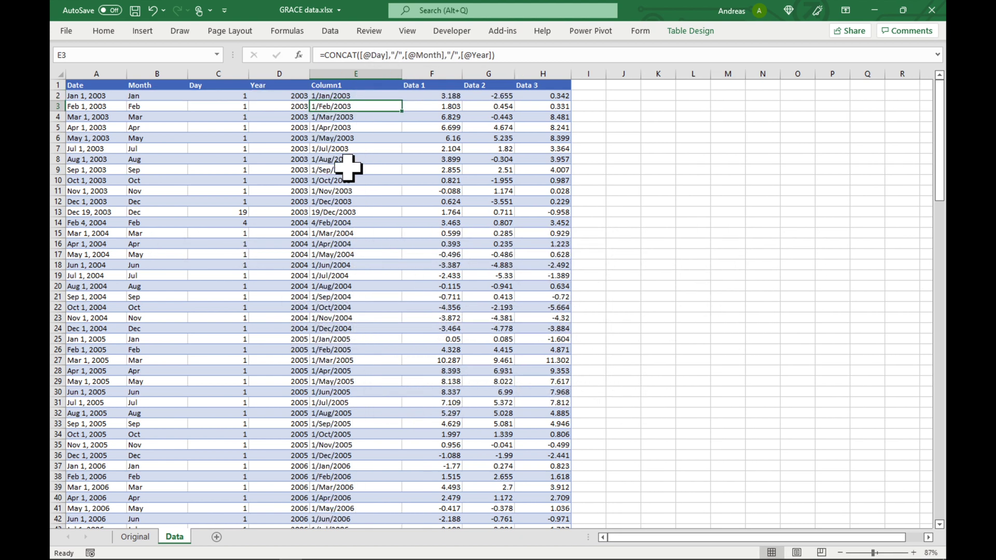
pyautogui.click(346, 95)
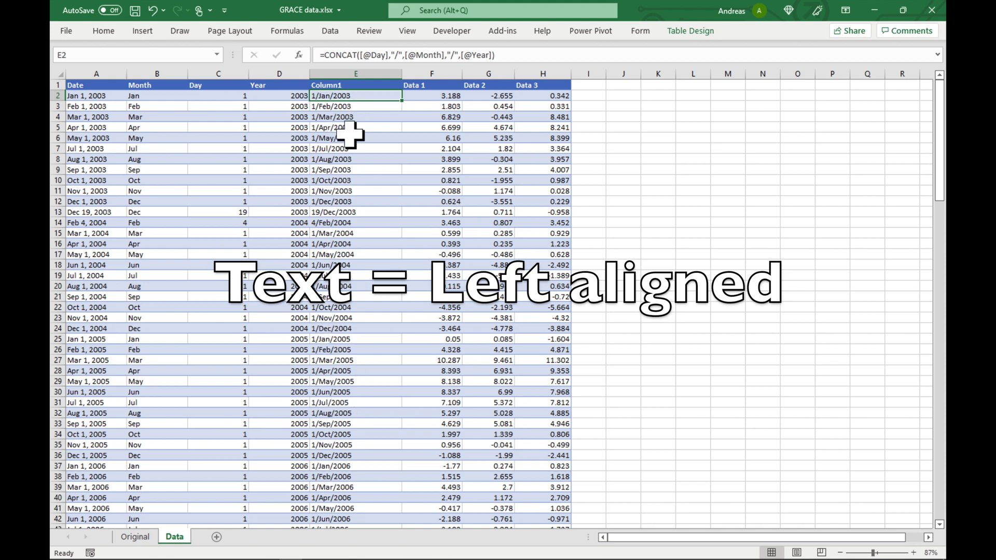
# Append *1 to Column1's CONCAT formula so it returns date serials like 37622.
pyautogui.click(519, 56)
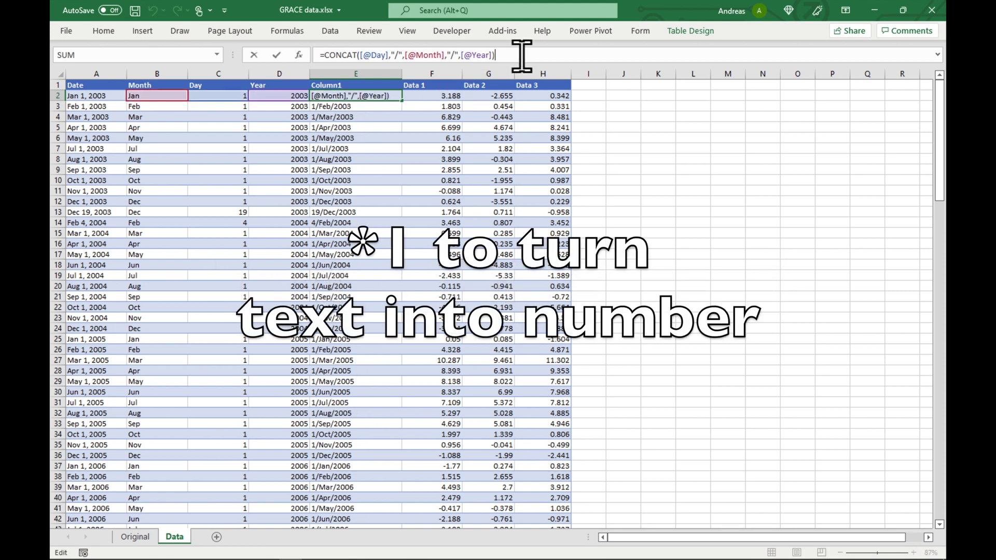
pyautogui.write('*1')
pyautogui.press('Return')
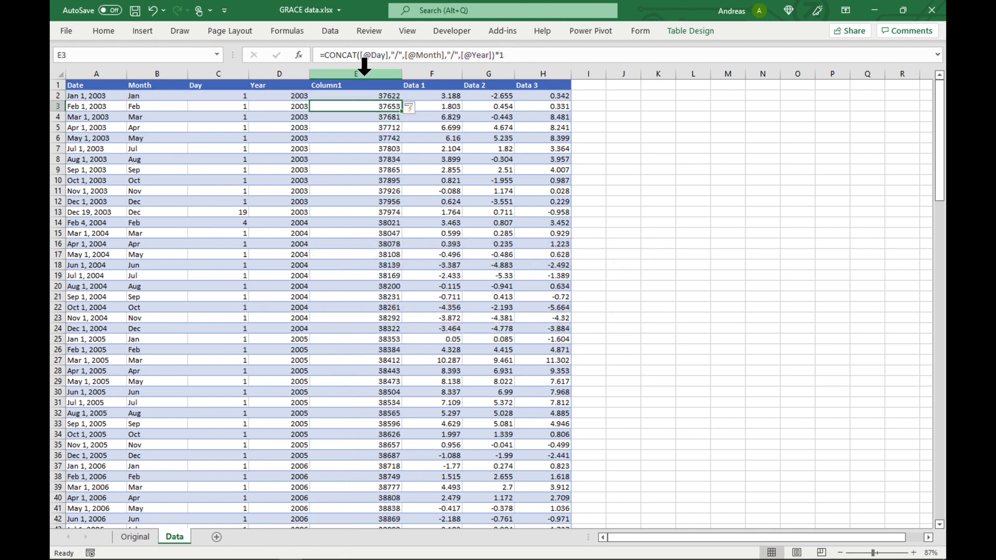
# Apply the Date format to column E so Column1 shows dates like 01/01/2003.
pyautogui.click(365, 76)
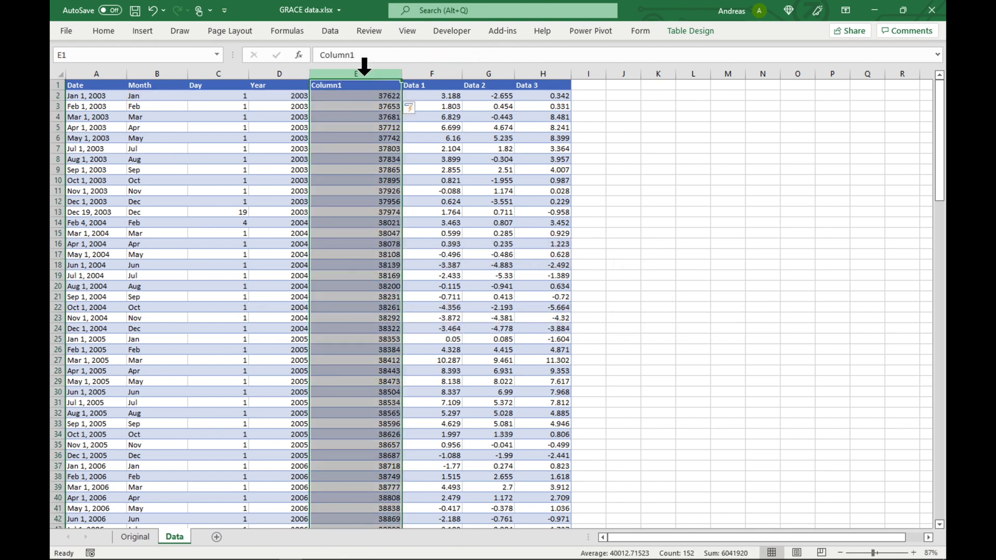
pyautogui.rightClick(364, 70)
pyautogui.click(409, 233)
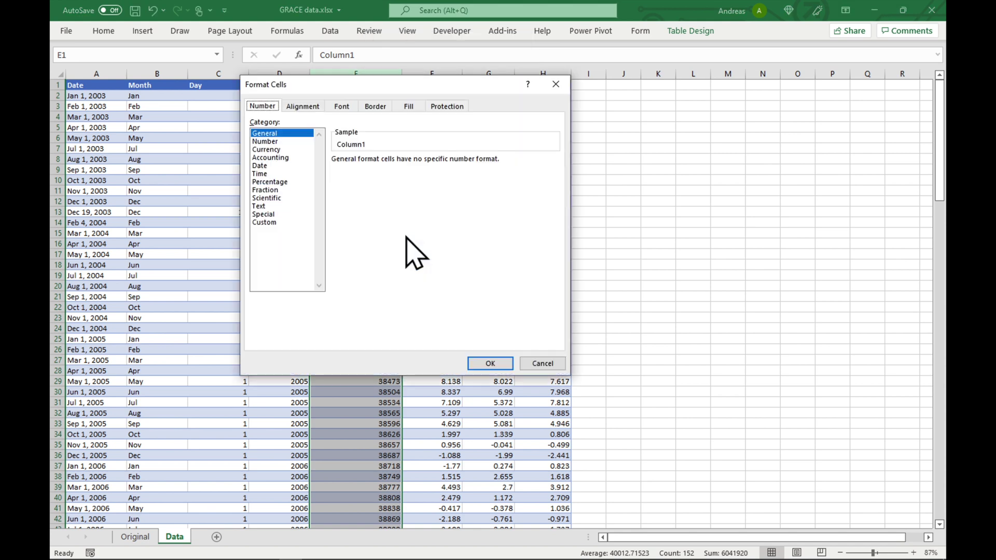
pyautogui.click(273, 166)
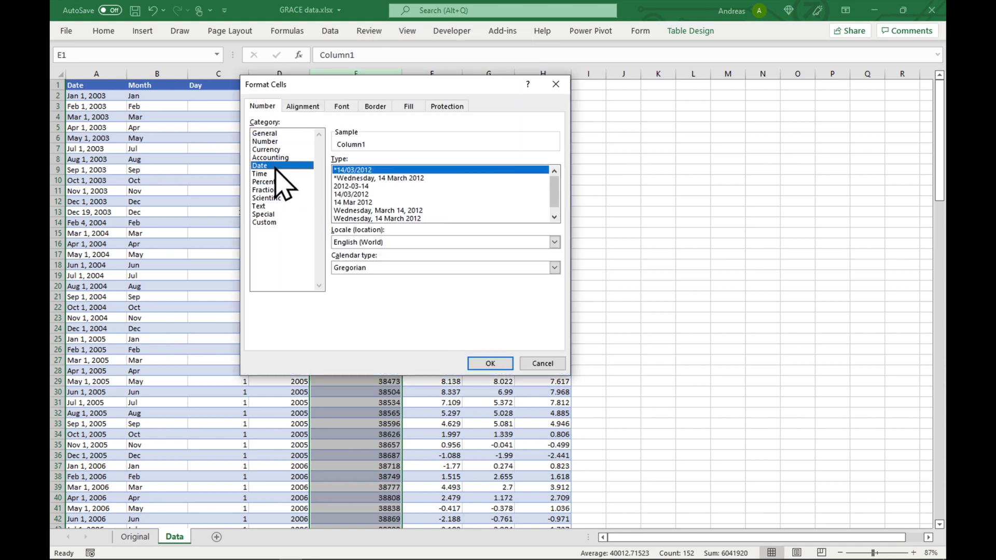
pyautogui.click(489, 364)
pyautogui.click(355, 86)
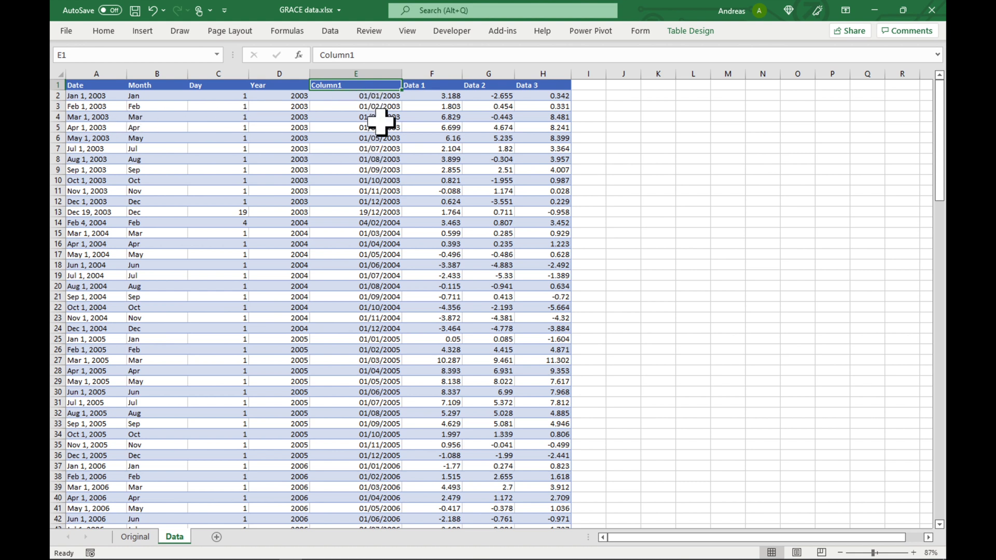
pyautogui.moveTo(379, 96); pyautogui.dragTo(381, 350)
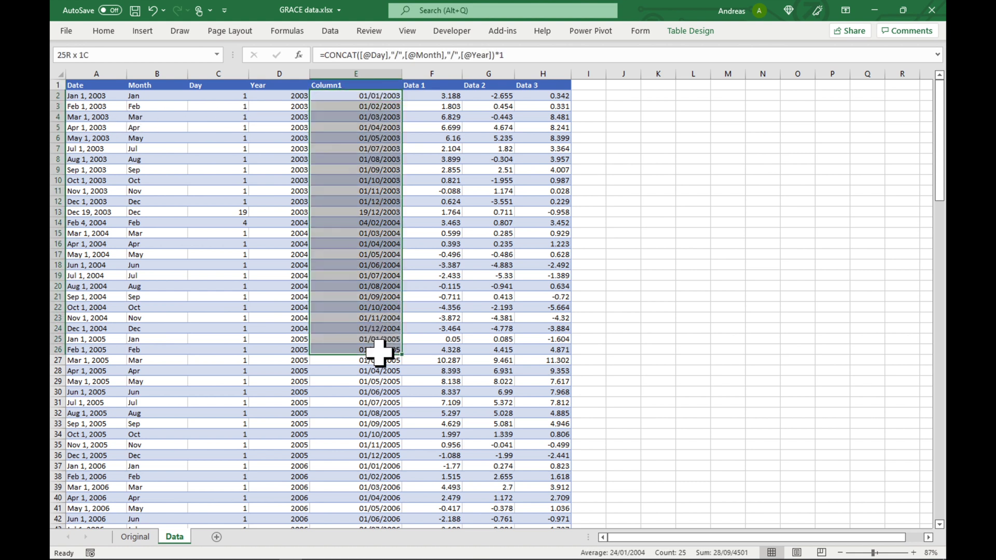
pyautogui.moveTo(78, 339); pyautogui.dragTo(86, 265)
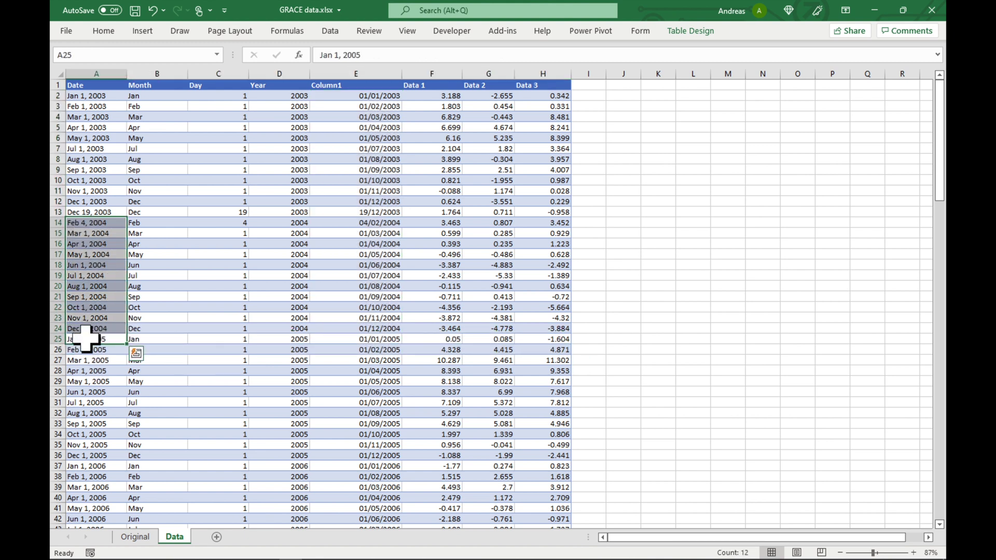
pyautogui.moveTo(86, 264); pyautogui.dragTo(88, 339)
pyautogui.click(390, 339)
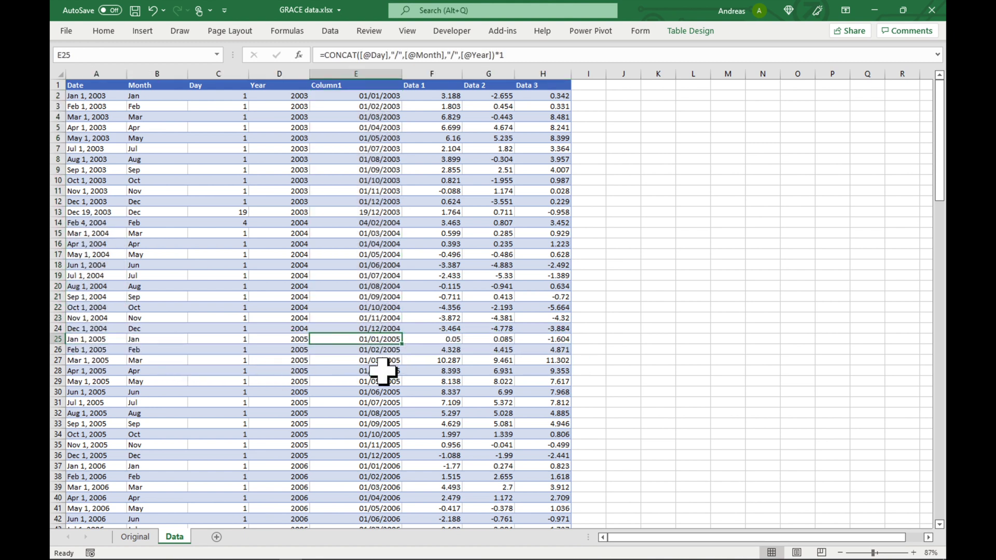
pyautogui.click(394, 434)
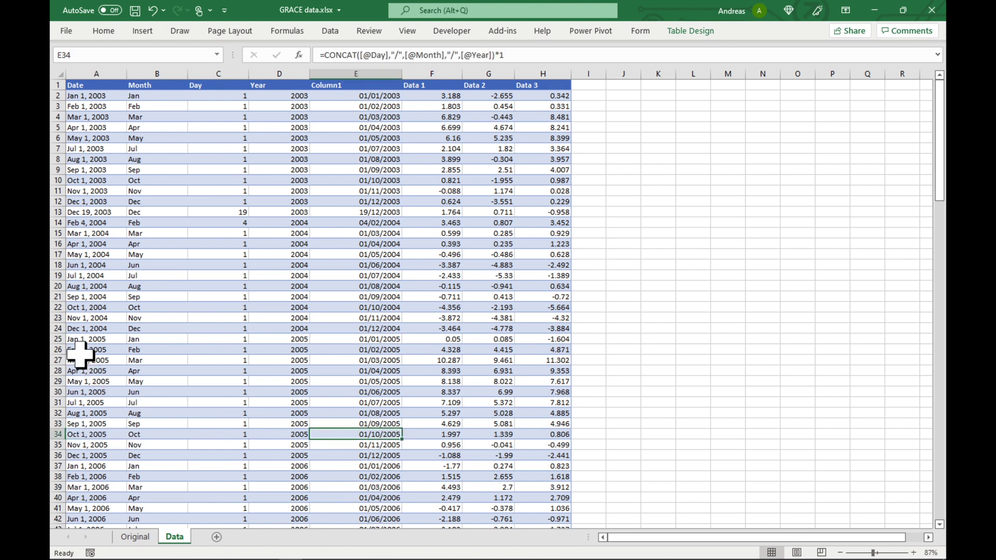
pyautogui.click(94, 212)
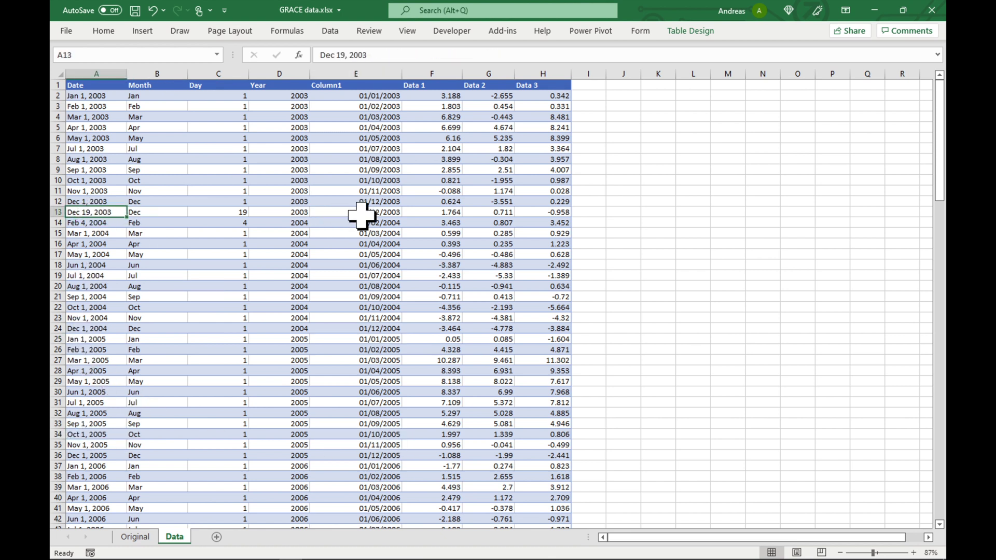
pyautogui.click(380, 218)
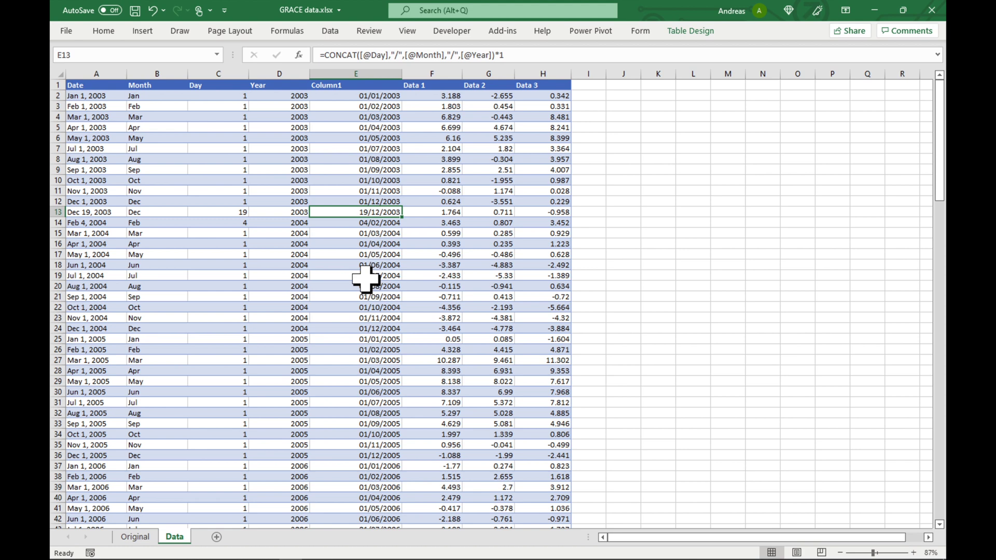
pyautogui.click(363, 150)
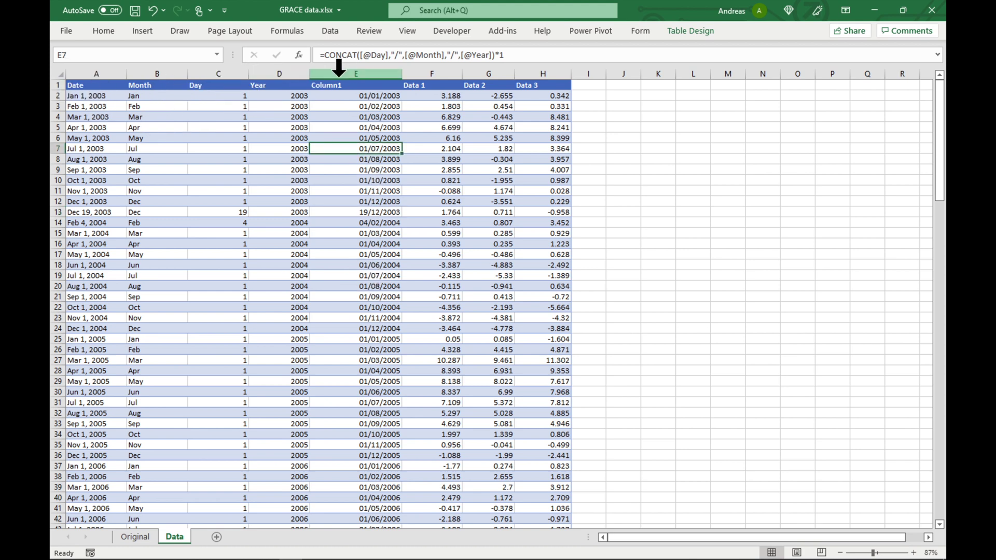
# Copy Column1, dismissing the error message from a first paste attempt.
pyautogui.click(355, 69)
pyautogui.rightClick(356, 72)
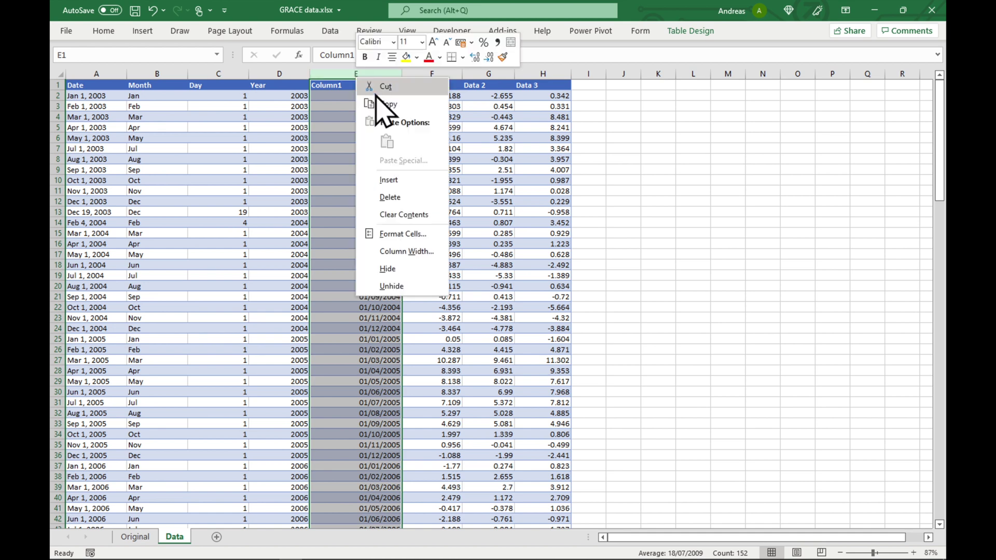
pyautogui.click(379, 108)
pyautogui.rightClick(361, 94)
pyautogui.click(401, 183)
pyautogui.click(507, 338)
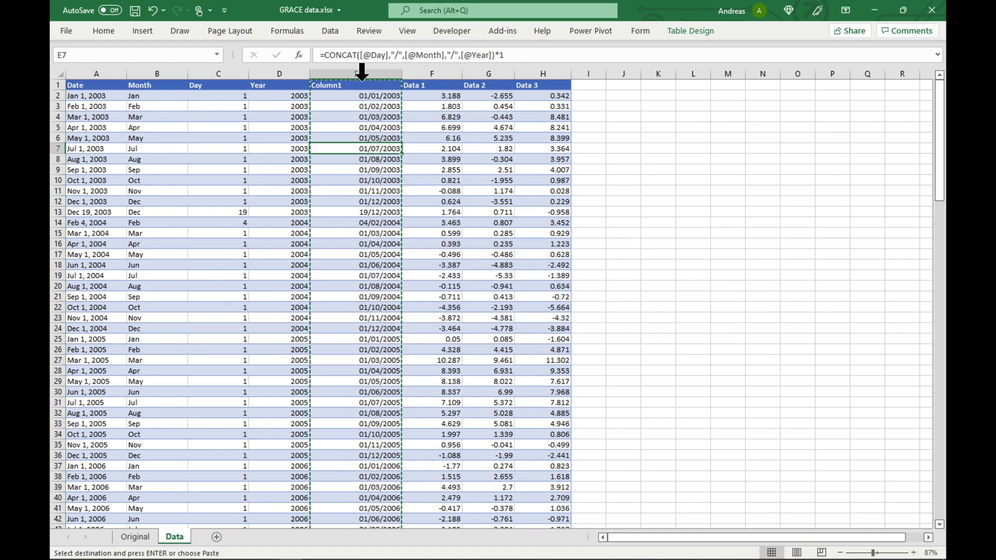
# Paste Column1 back over its date cells as plain values (123) and check a cell.
pyautogui.click(362, 71)
pyautogui.rightClick(365, 87)
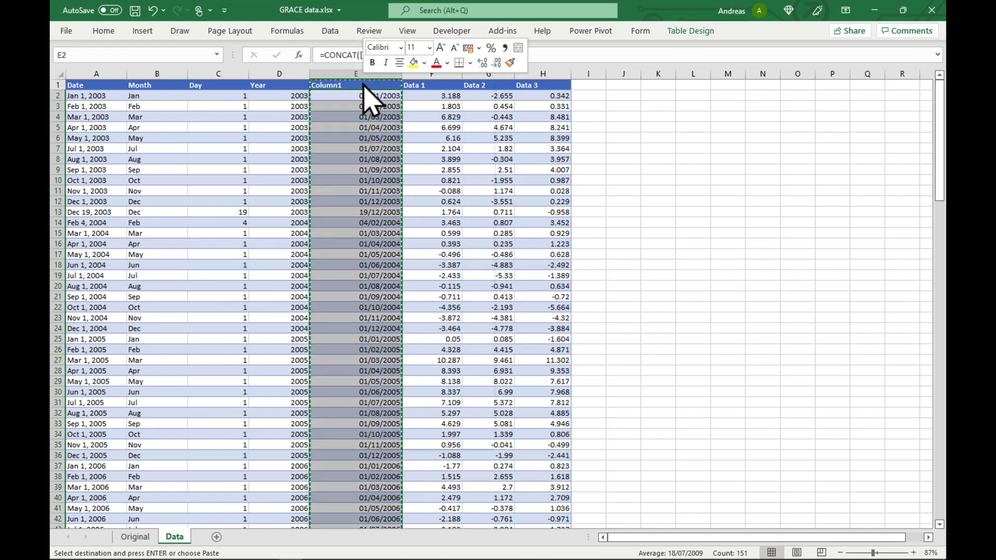
pyautogui.click(407, 146)
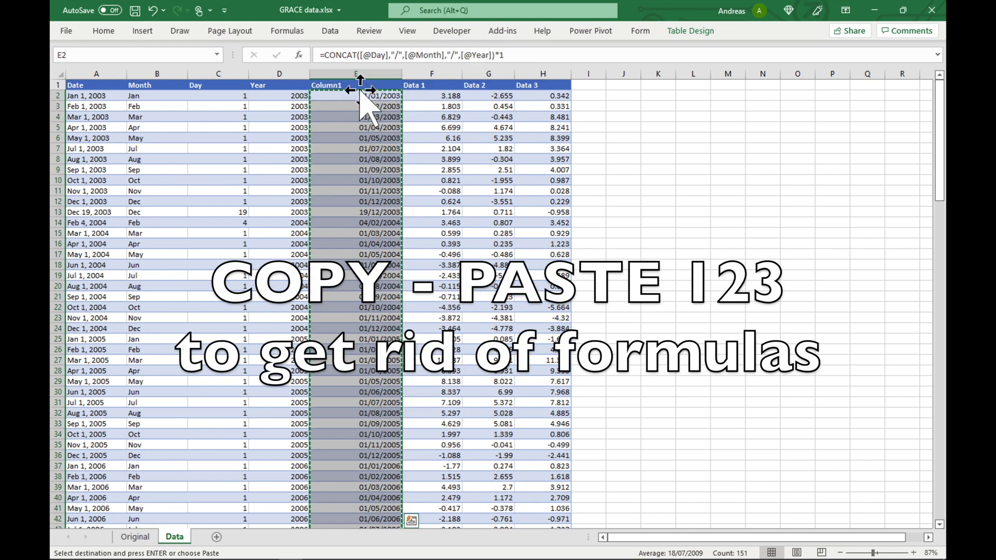
pyautogui.rightClick(363, 95)
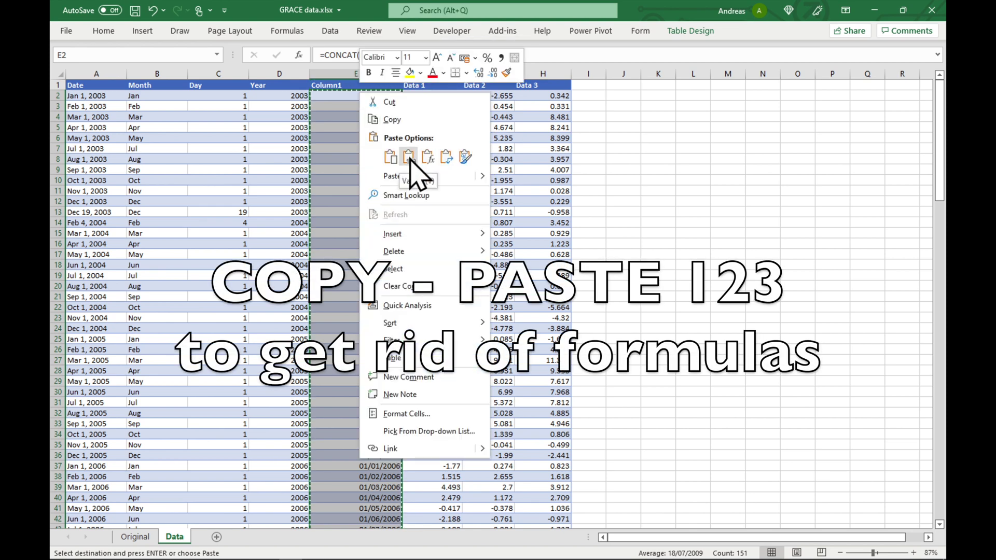
pyautogui.click(408, 158)
pyautogui.click(345, 223)
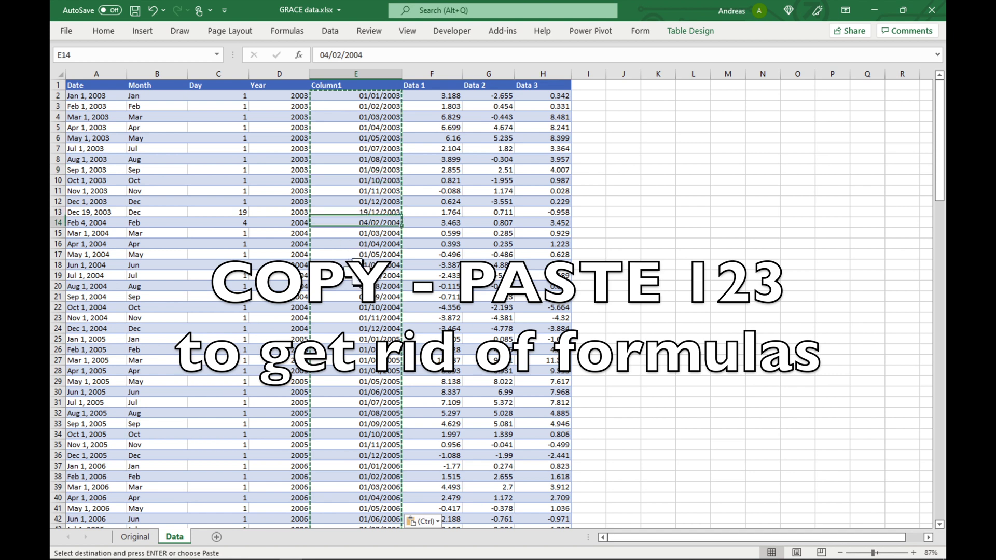
pyautogui.click(363, 318)
pyautogui.click(285, 190)
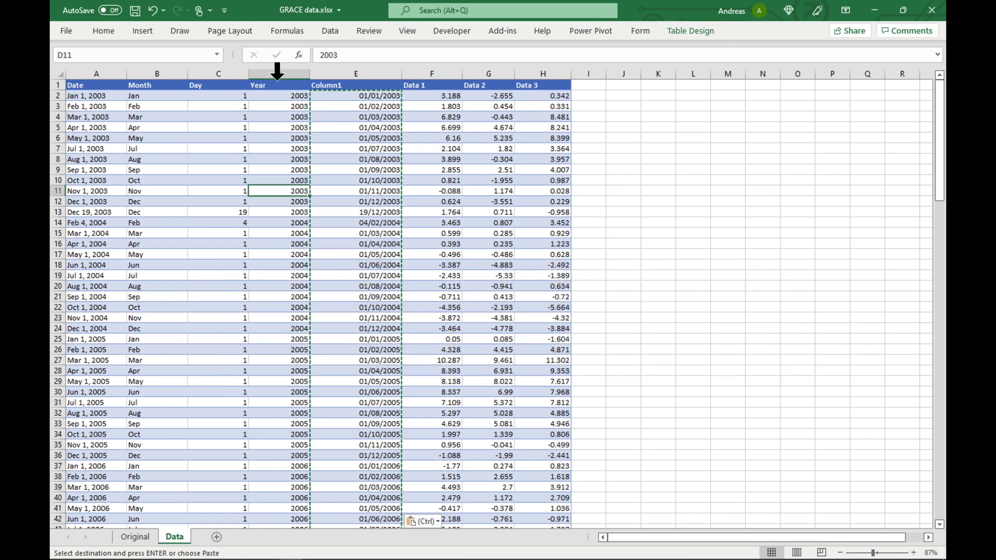
# Delete the four original date-part columns A–D.
pyautogui.moveTo(277, 72); pyautogui.dragTo(97, 75)
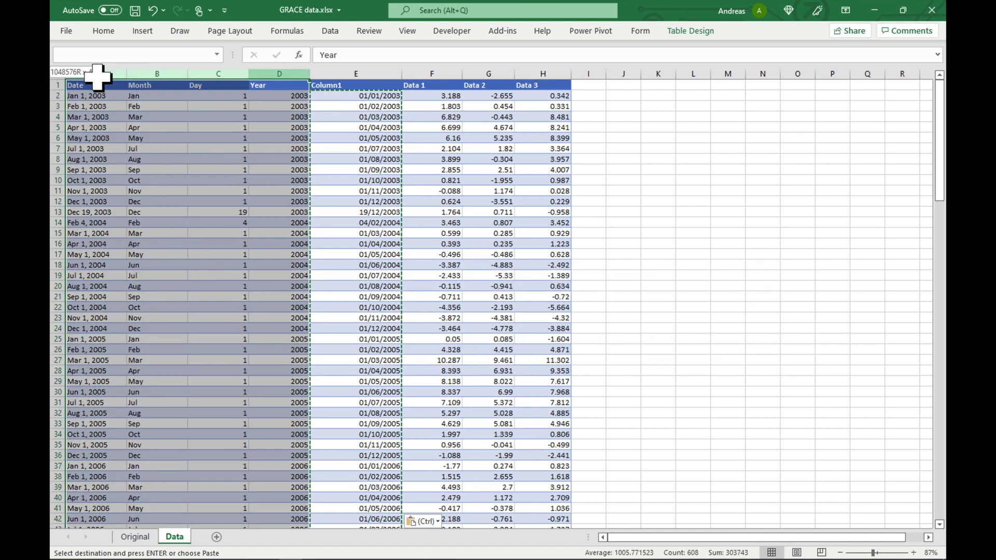
pyautogui.rightClick(116, 108)
pyautogui.click(159, 238)
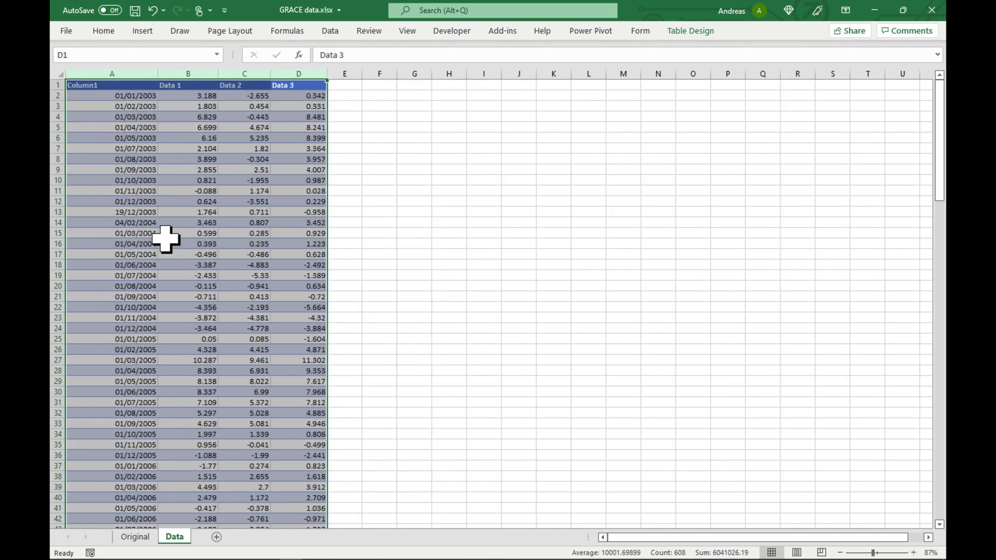
pyautogui.click(369, 182)
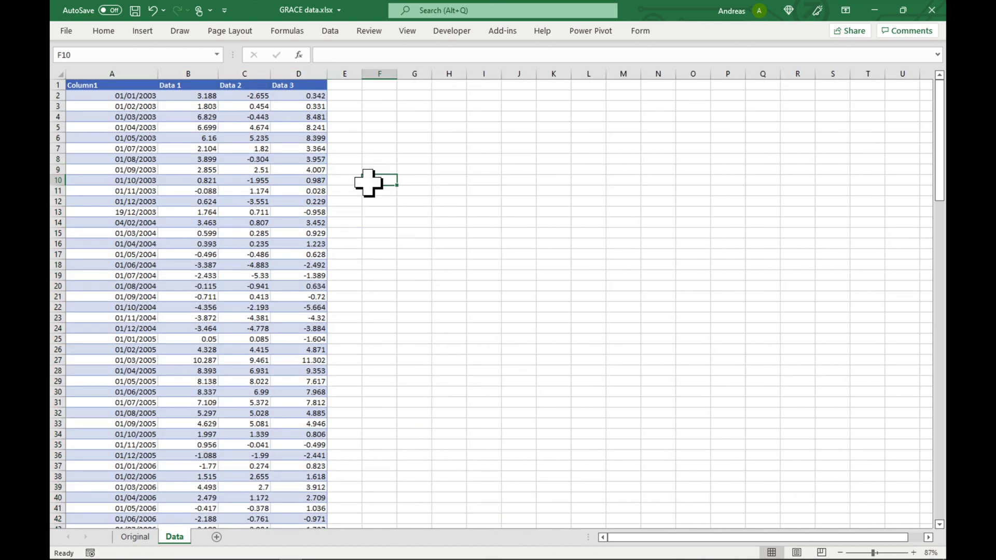
# Rename the Column1 header to Date.
pyautogui.click(117, 87)
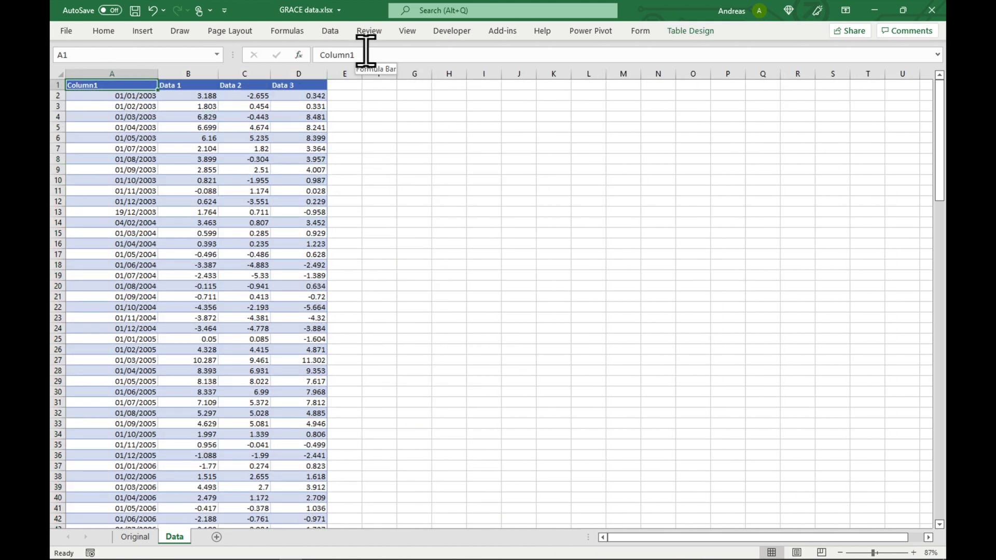
pyautogui.doubleClick(337, 55)
pyautogui.write('Date')
pyautogui.press('Return')
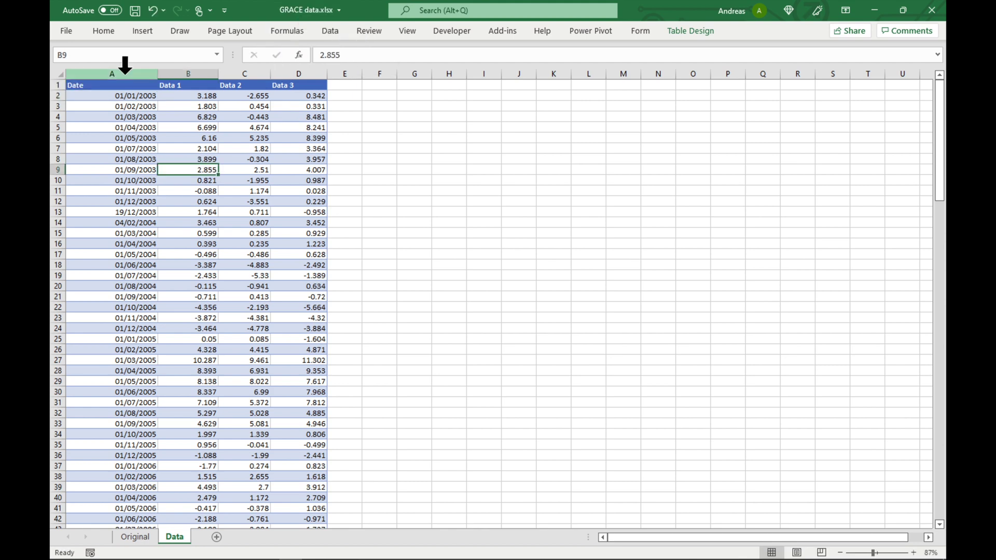
pyautogui.click(124, 70)
pyautogui.click(108, 32)
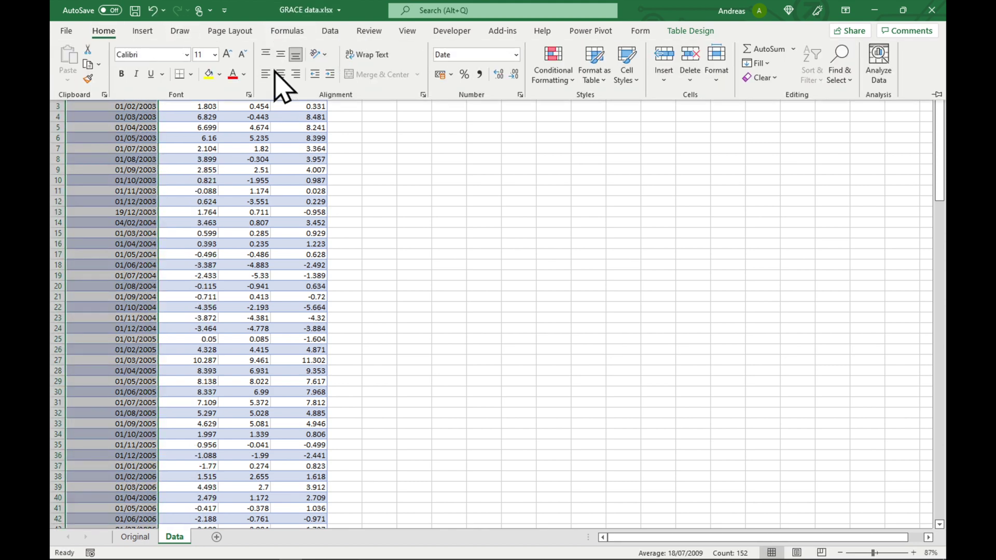
pyautogui.click(393, 202)
pyautogui.scroll(-13, 396, 204)
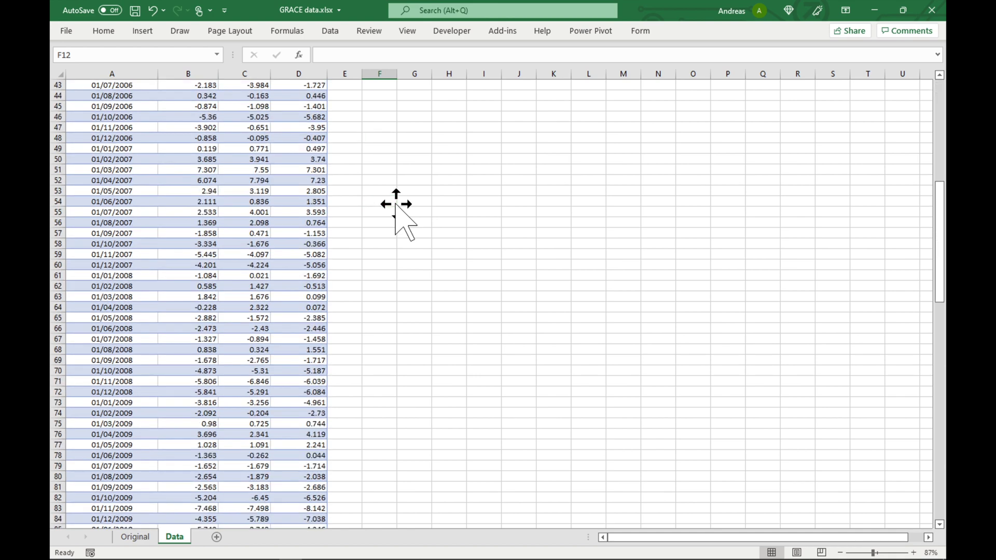
pyautogui.scroll(-10, 396, 204)
pyautogui.scroll(-7, 396, 205)
pyautogui.scroll(-12, 396, 203)
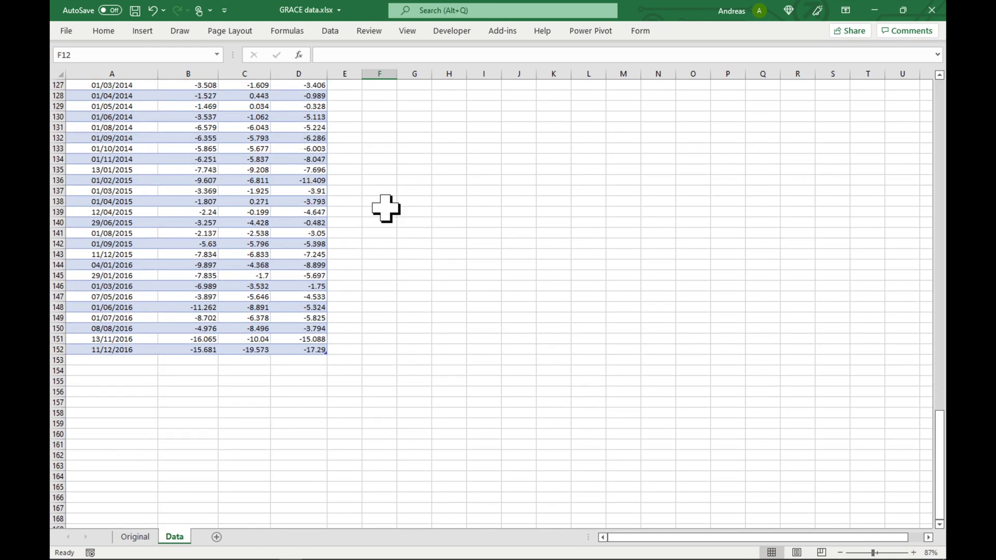
# Select the Date and Data 1–3 table from D152 up to the top of column A.
pyautogui.click(319, 350)
pyautogui.moveTo(146, 283); pyautogui.dragTo(56, 8)
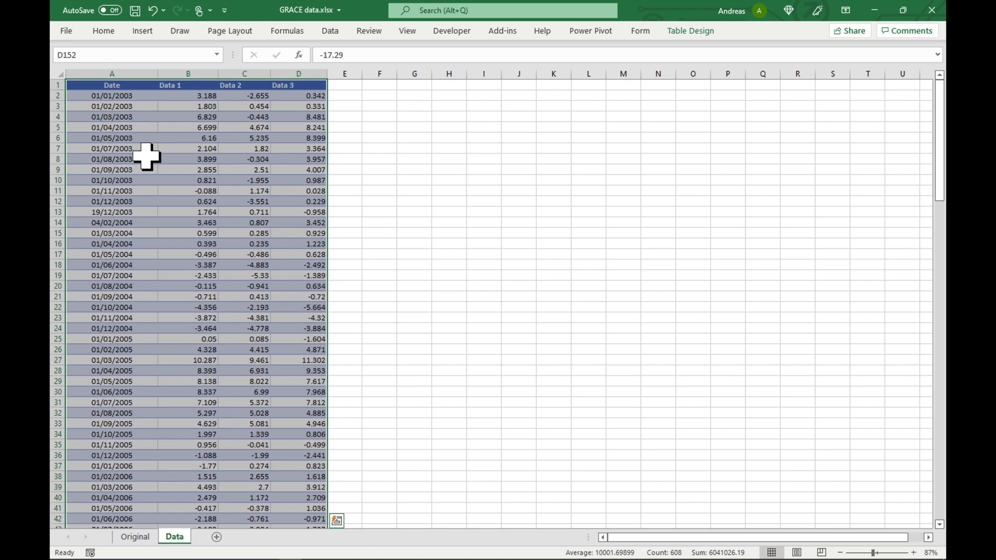
pyautogui.click(142, 32)
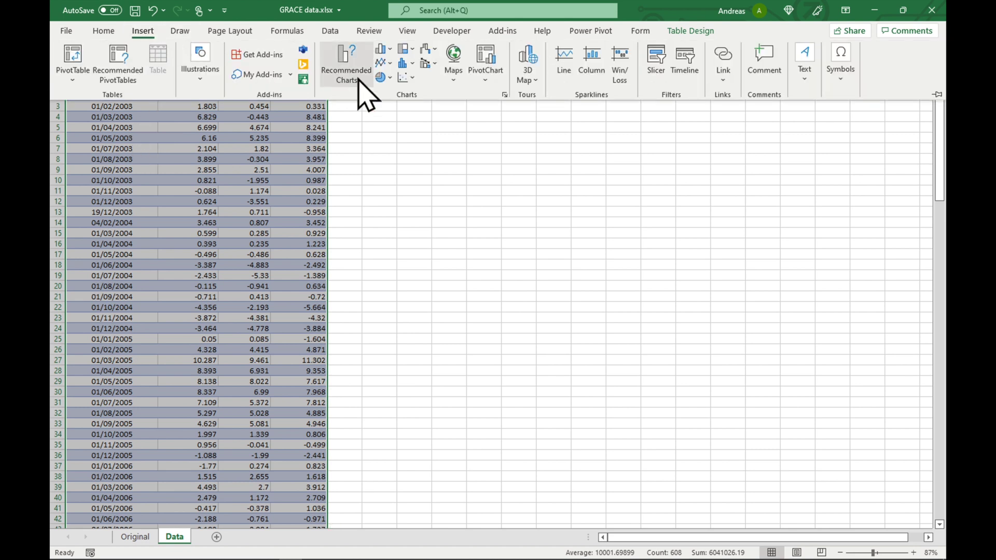
# Insert a 2-D line chart of Data 1–3 and move it to a new sheet named Chart.
pyautogui.click(390, 66)
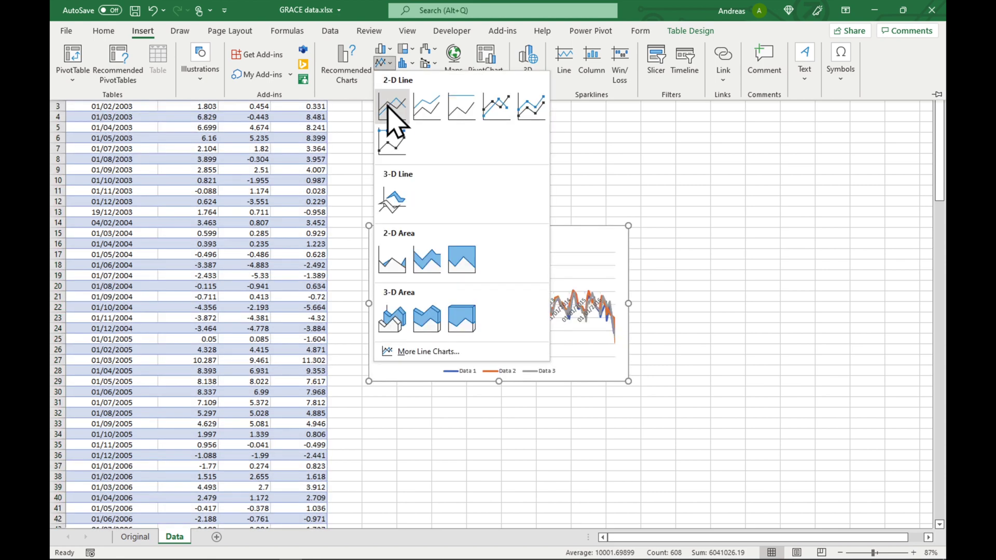
pyautogui.click(392, 107)
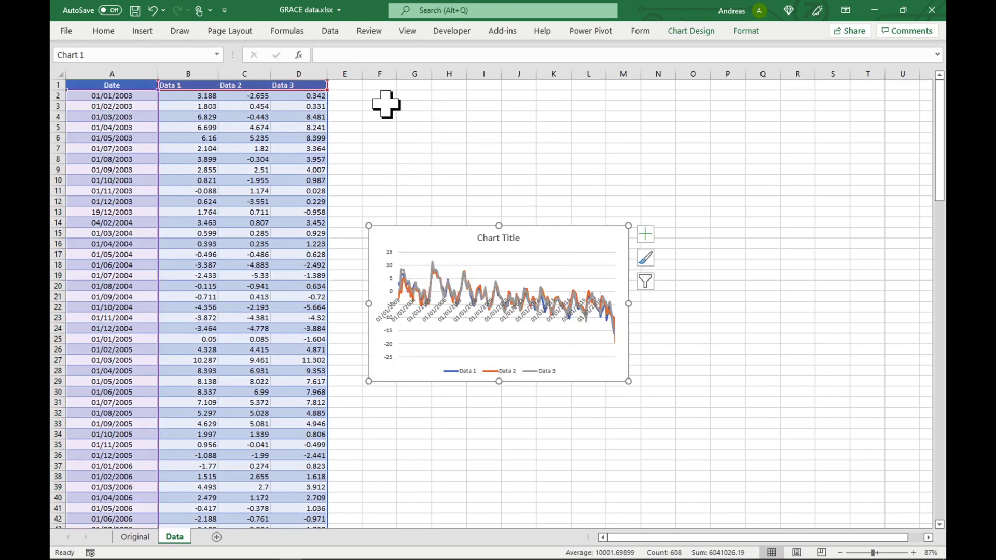
pyautogui.rightClick(448, 243)
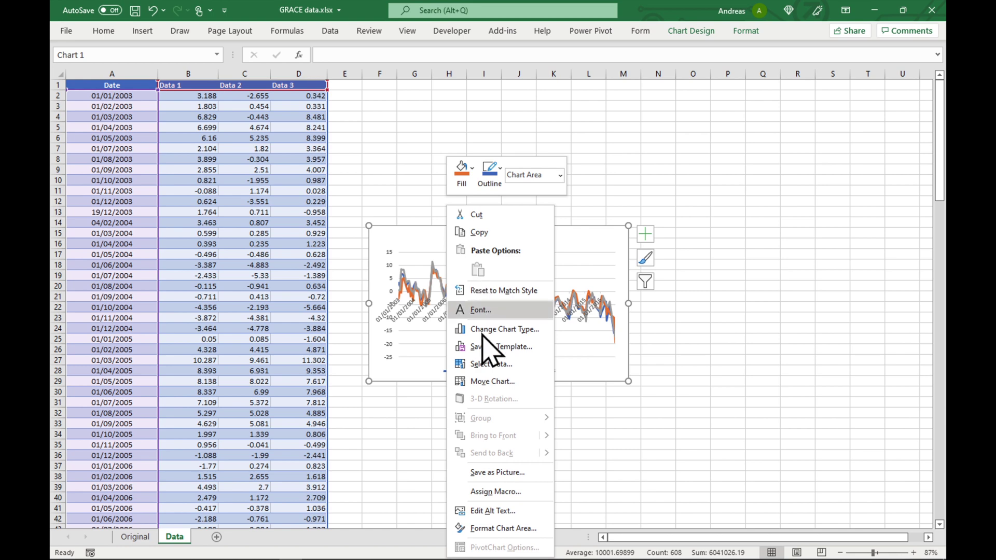
pyautogui.click(476, 381)
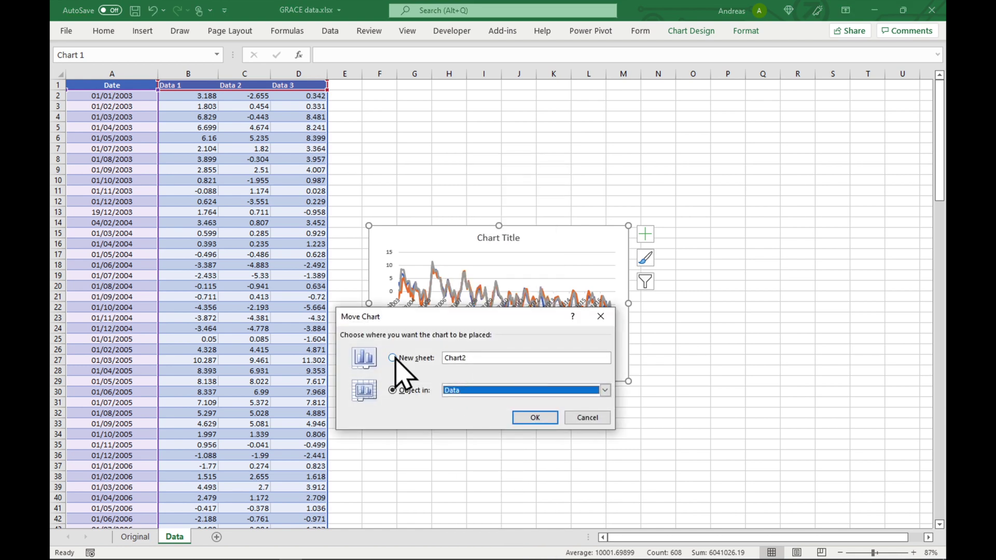
pyautogui.click(392, 358)
pyautogui.write('Chart')
pyautogui.press('Return')
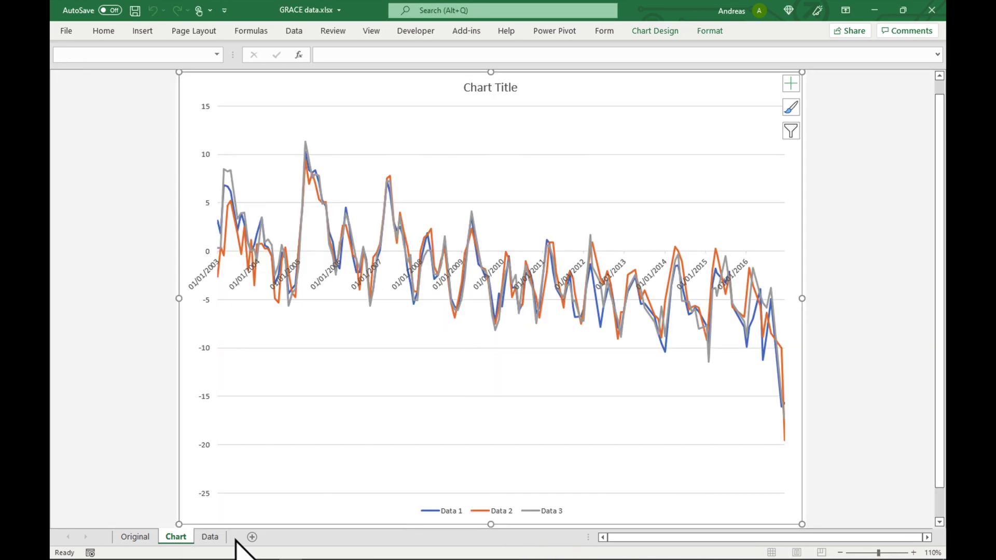
# Move the Chart sheet after Data; make the value axis cross at -20 with minimum -20.
pyautogui.moveTo(236, 543); pyautogui.dragTo(238, 541)
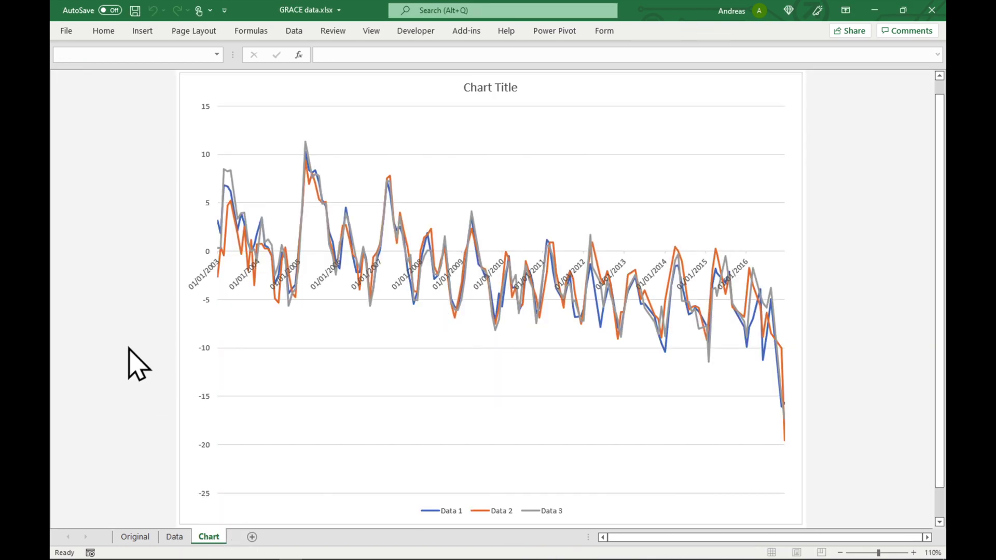
pyautogui.doubleClick(207, 253)
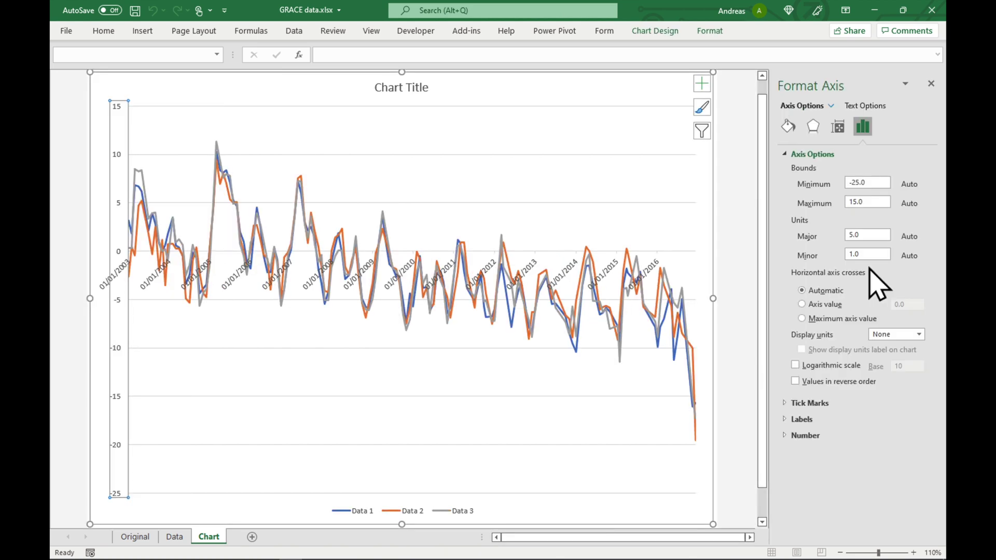
pyautogui.click(908, 305)
pyautogui.write('-20')
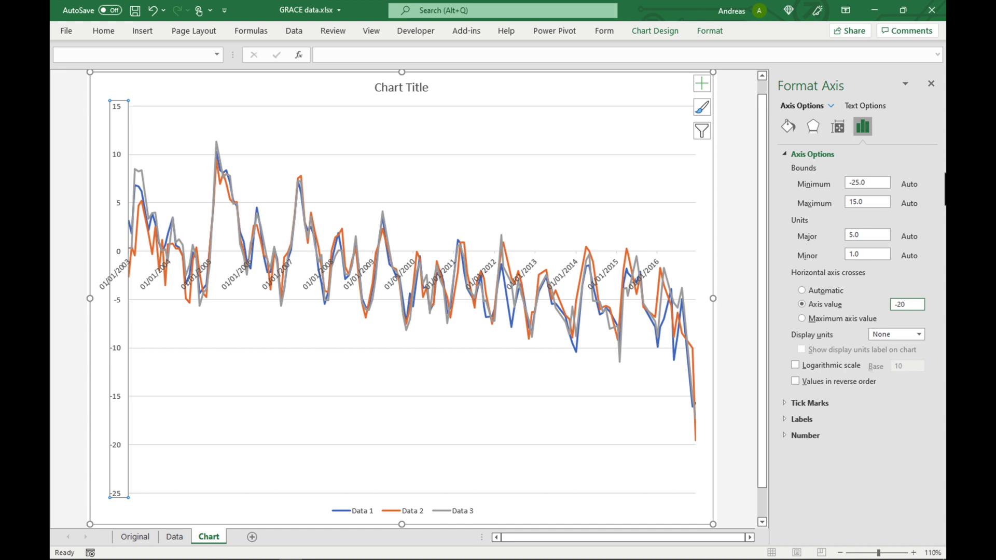
pyautogui.moveTo(878, 183); pyautogui.dragTo(806, 190)
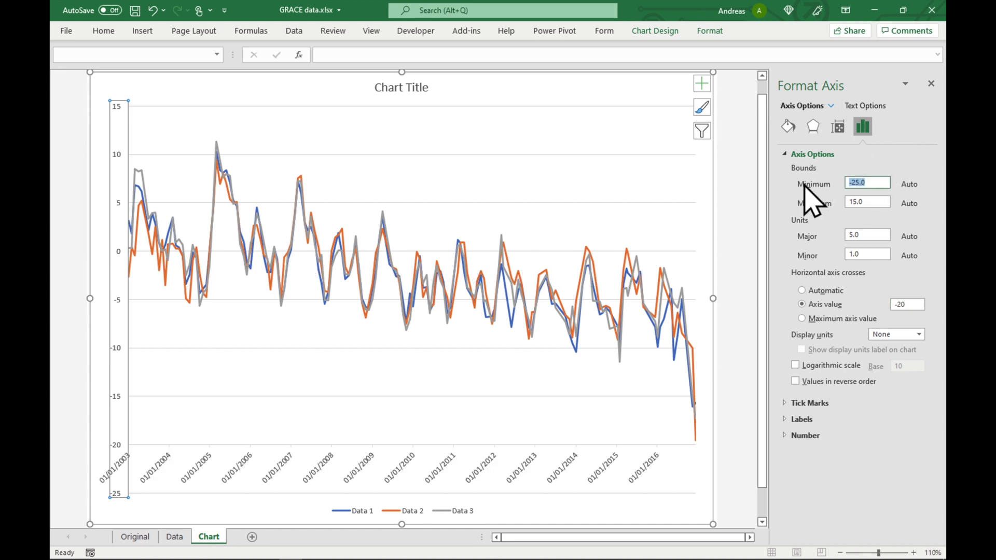
pyautogui.write('-20')
pyautogui.press('Return')
# Give the date axis the year-only number format code yyyy.
pyautogui.click(474, 491)
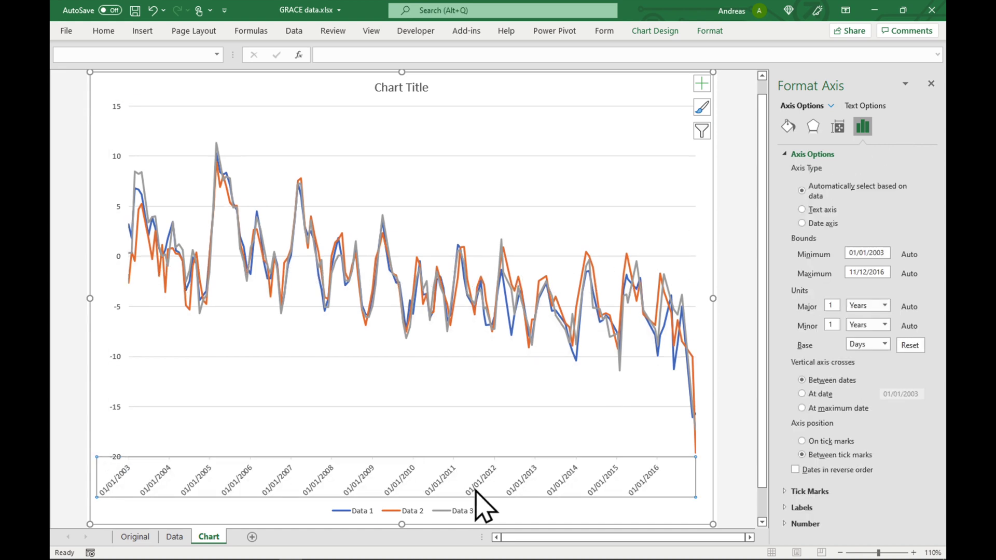
pyautogui.click(865, 106)
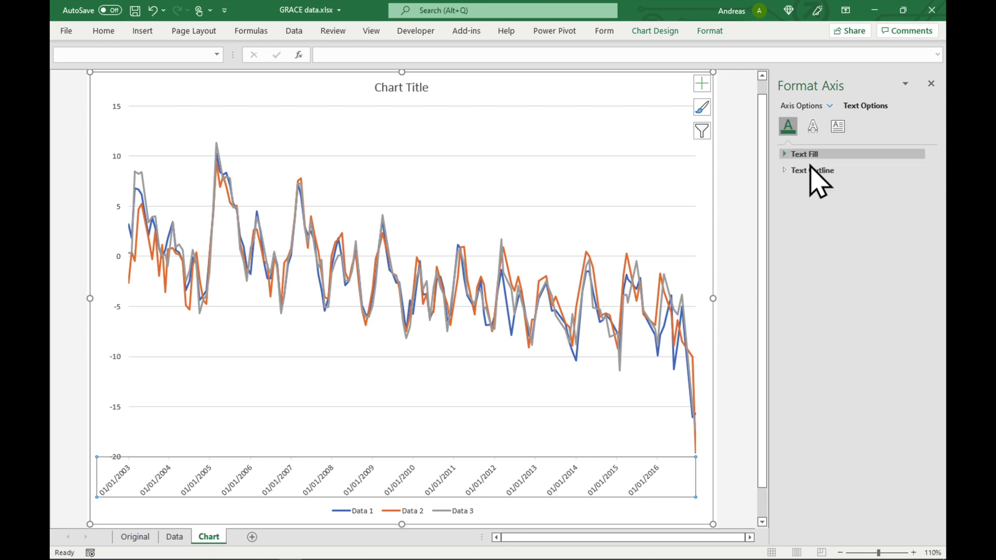
pyautogui.click(838, 127)
pyautogui.click(811, 107)
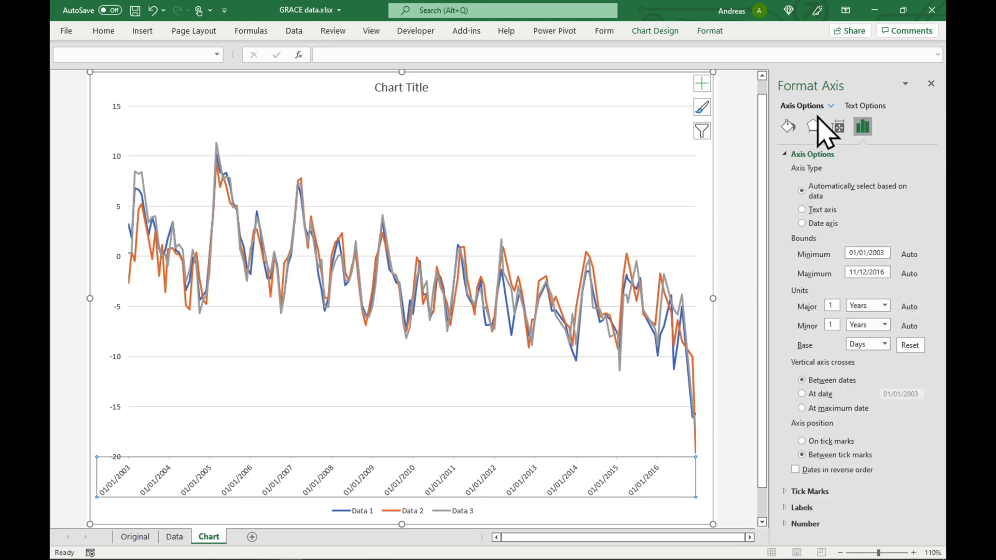
pyautogui.click(784, 526)
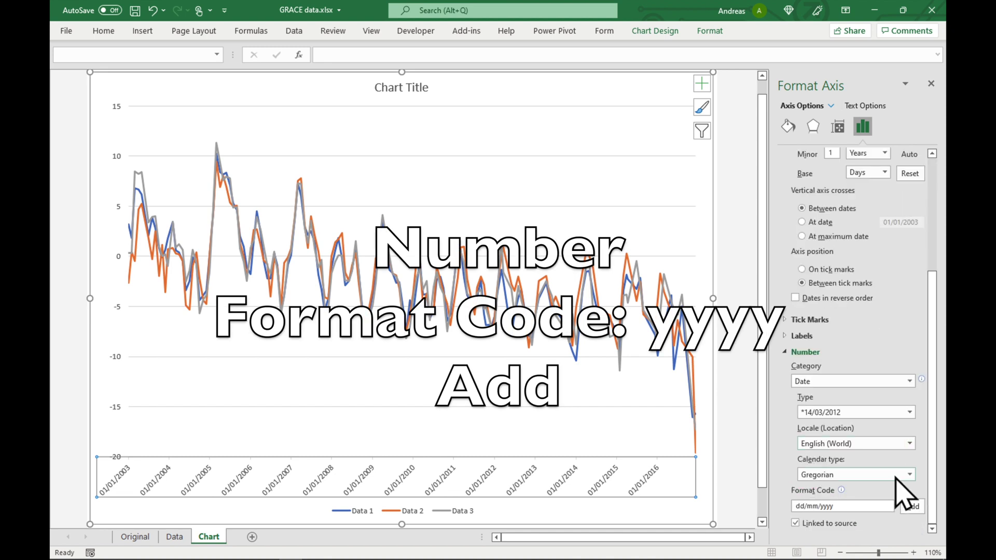
pyautogui.doubleClick(846, 507)
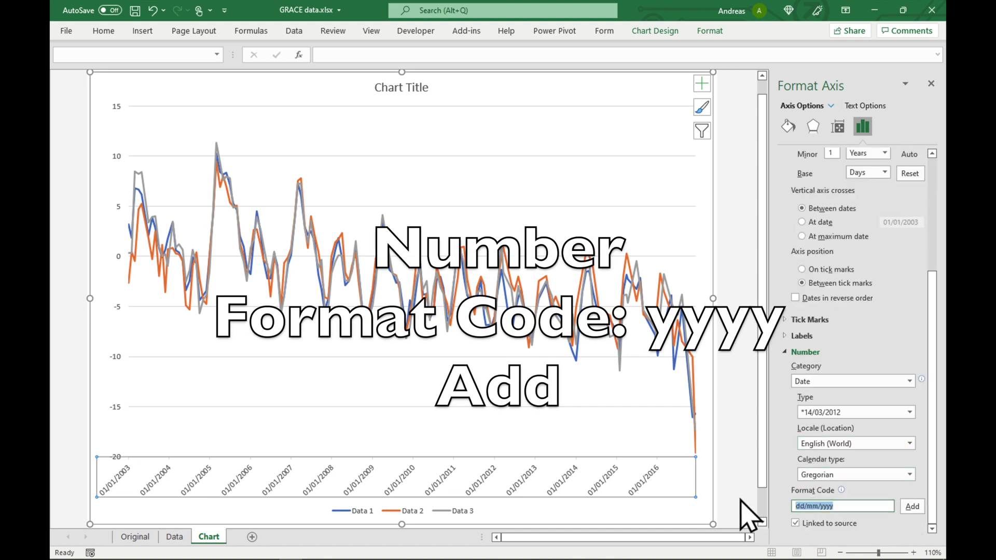
pyautogui.write('yyy')
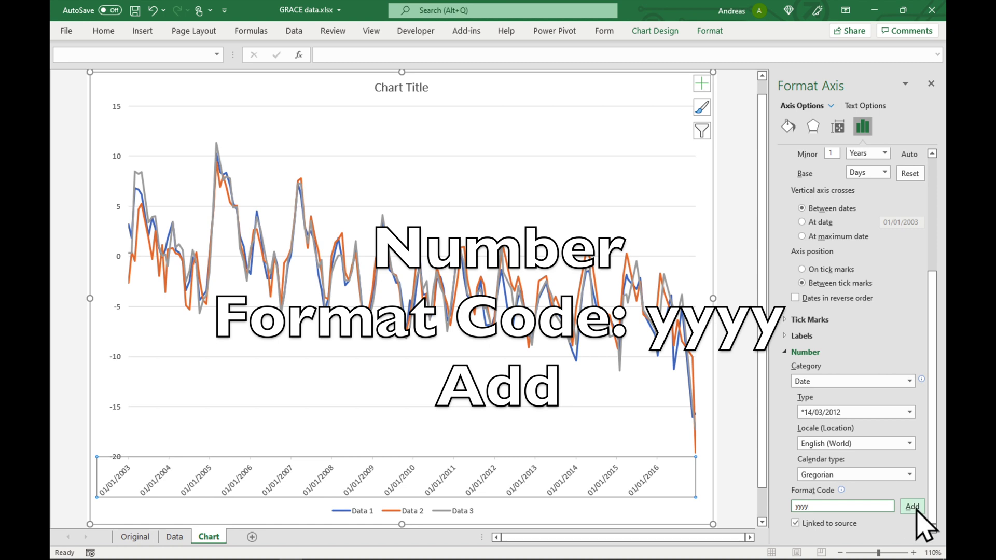
pyautogui.click(913, 506)
pyautogui.click(734, 501)
# Set the value axis maximum to 20.
pyautogui.click(103, 156)
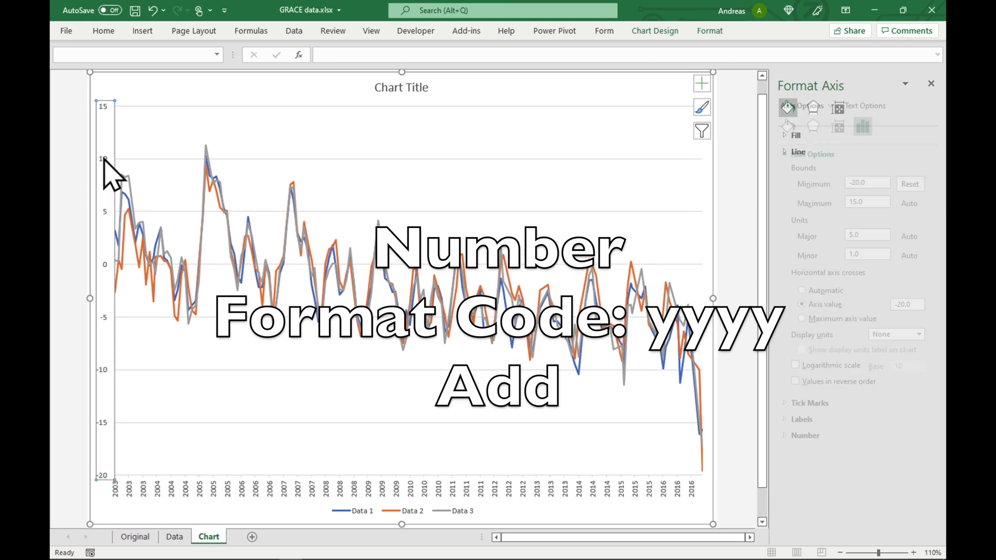
pyautogui.doubleClick(867, 203)
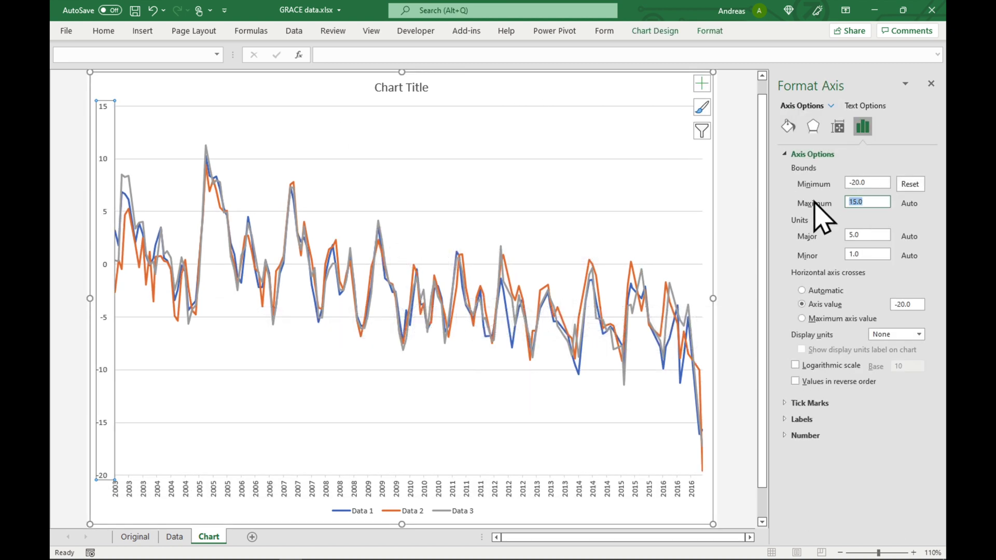
pyautogui.write('20')
pyautogui.press('Return')
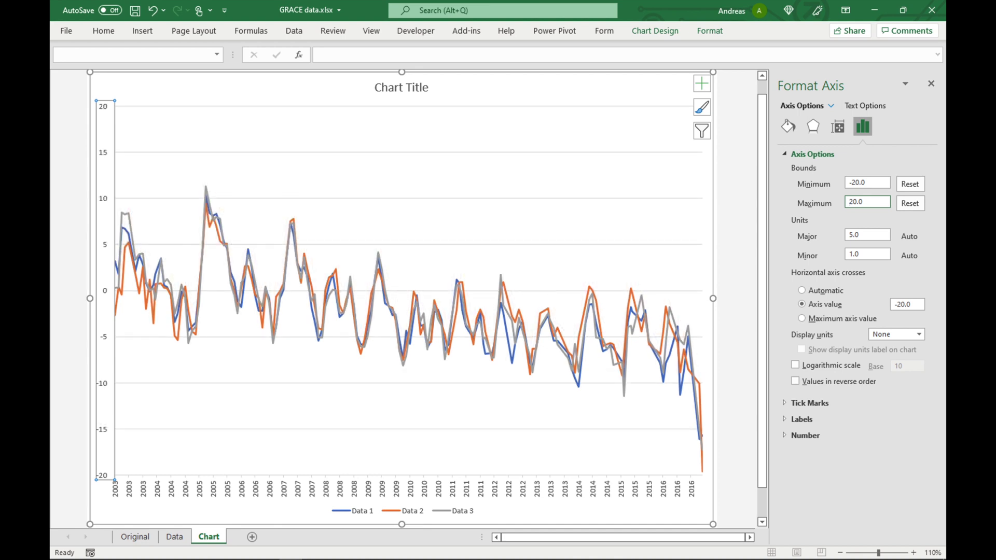
pyautogui.click(748, 232)
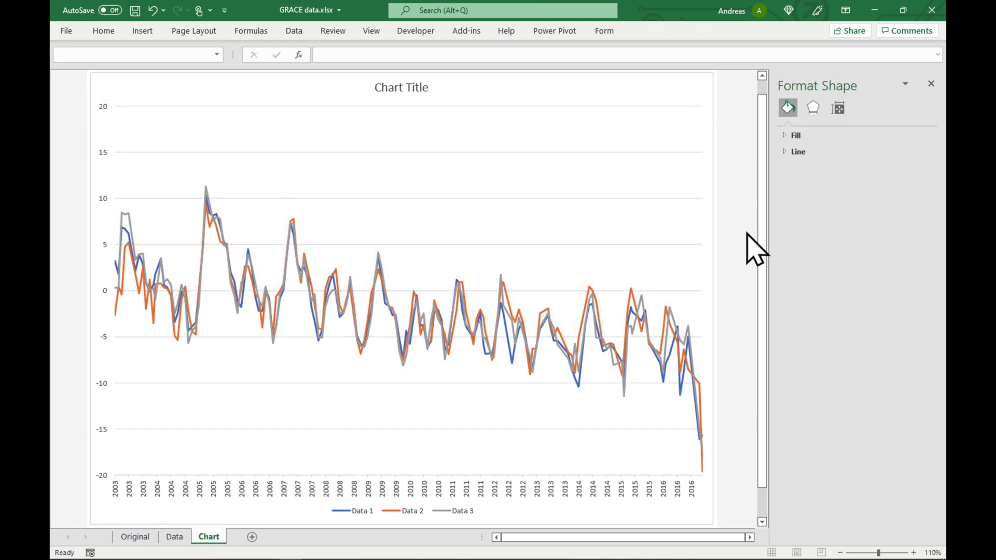
# Title the chart Gravity Anomaly over Project Area and set vertical axis labels to size 12.
pyautogui.click(411, 90)
pyautogui.tripleClick(412, 88)
pyautogui.write('Gravity')
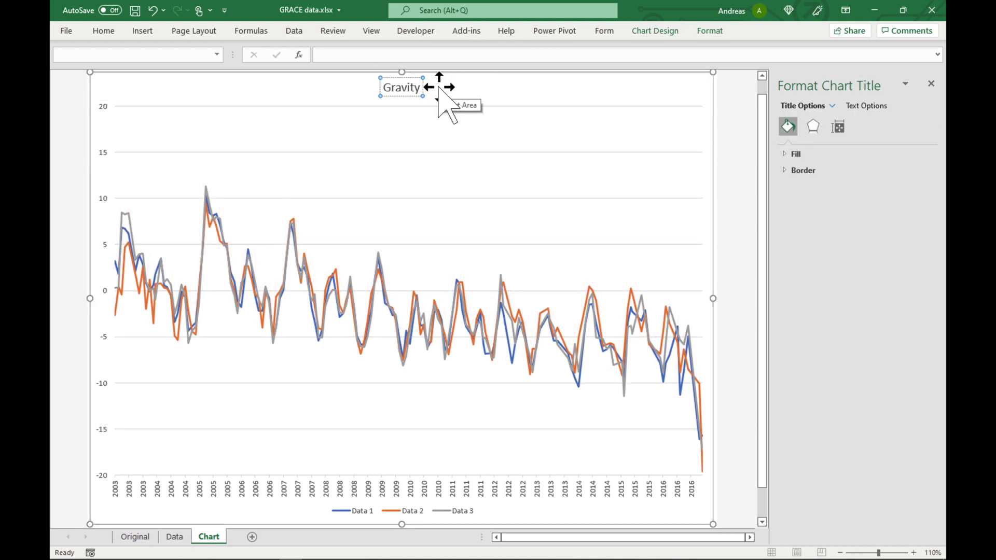
pyautogui.write(' Anomaly over Project Area')
pyautogui.click(734, 170)
pyautogui.click(103, 159)
pyautogui.hotkey('ctrl', 'shift', 'p')
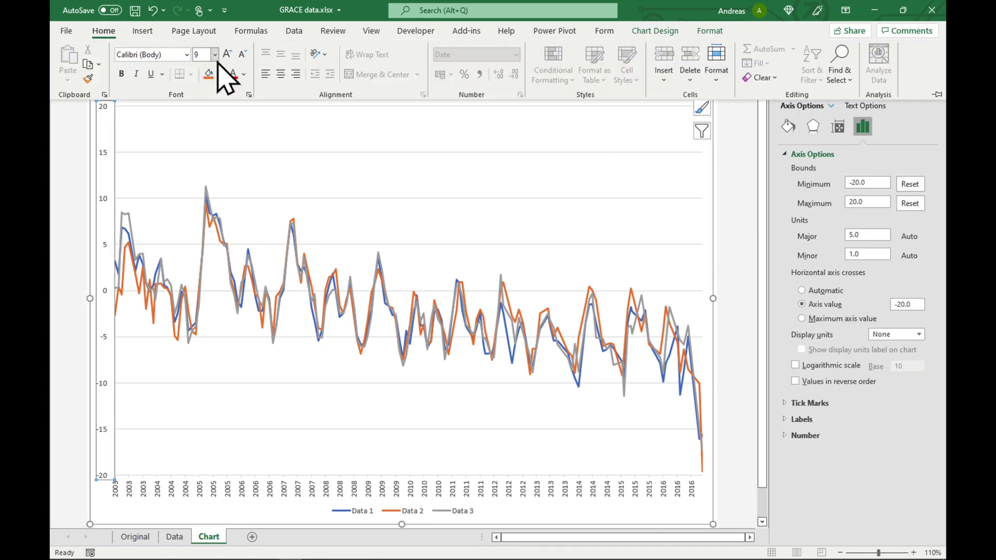
pyautogui.press('Return')
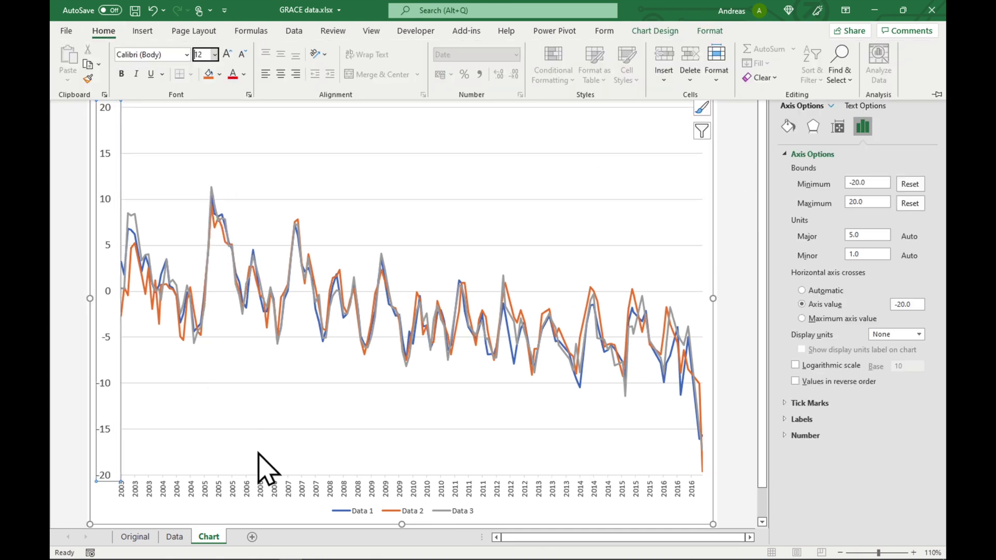
# Enlarge the year labels on the horizontal axis.
pyautogui.click(265, 502)
pyautogui.hotkey('ctrl', 'shift', 'p')
pyautogui.press('Return')
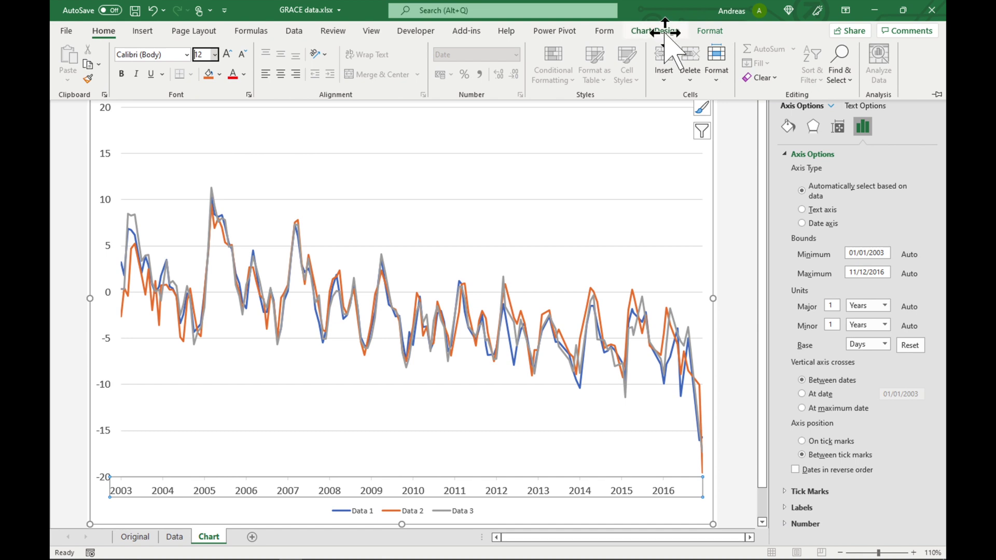
pyautogui.click(665, 31)
# Add vertical gridlines and titles for both the horizontal and vertical axes.
pyautogui.click(86, 77)
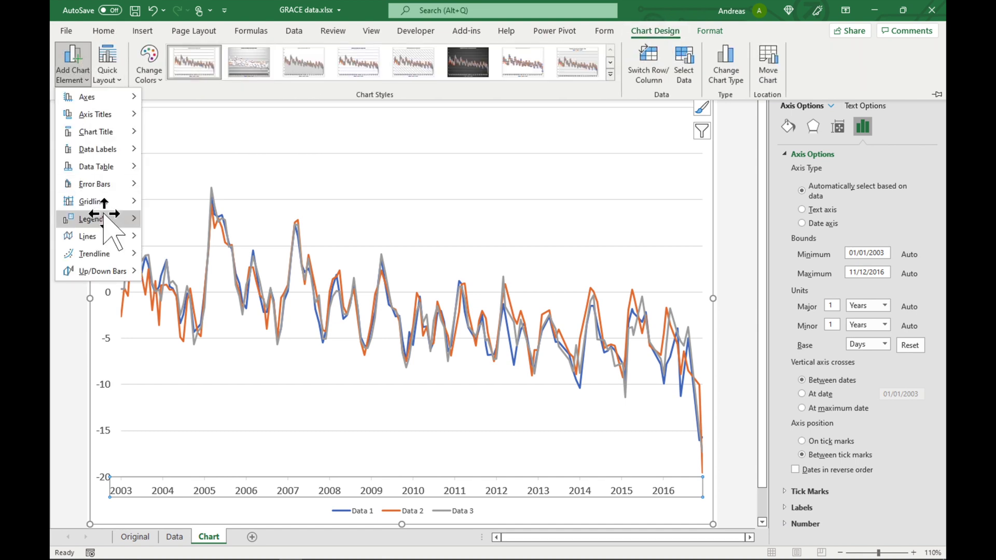
pyautogui.moveTo(92, 201)
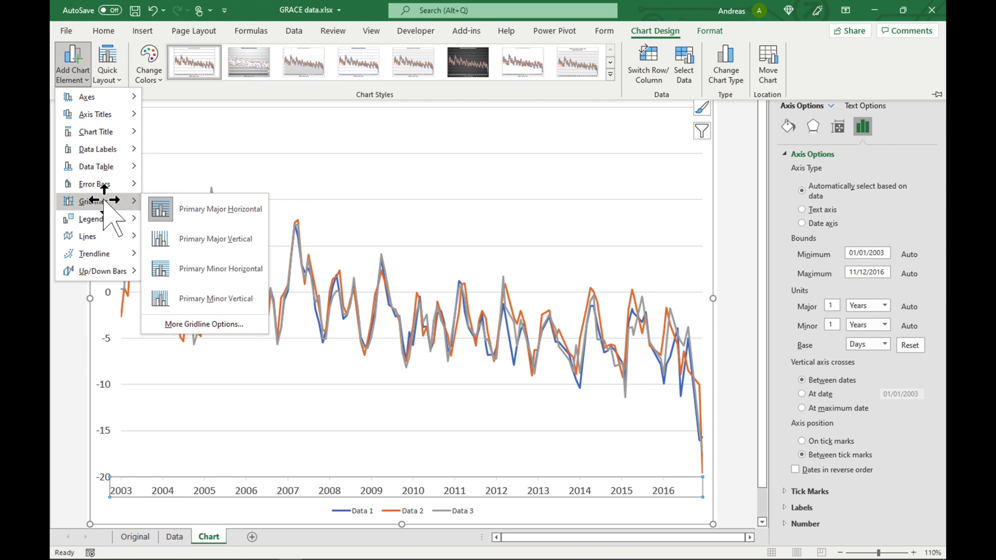
pyautogui.click(229, 240)
pyautogui.click(78, 74)
pyautogui.click(160, 128)
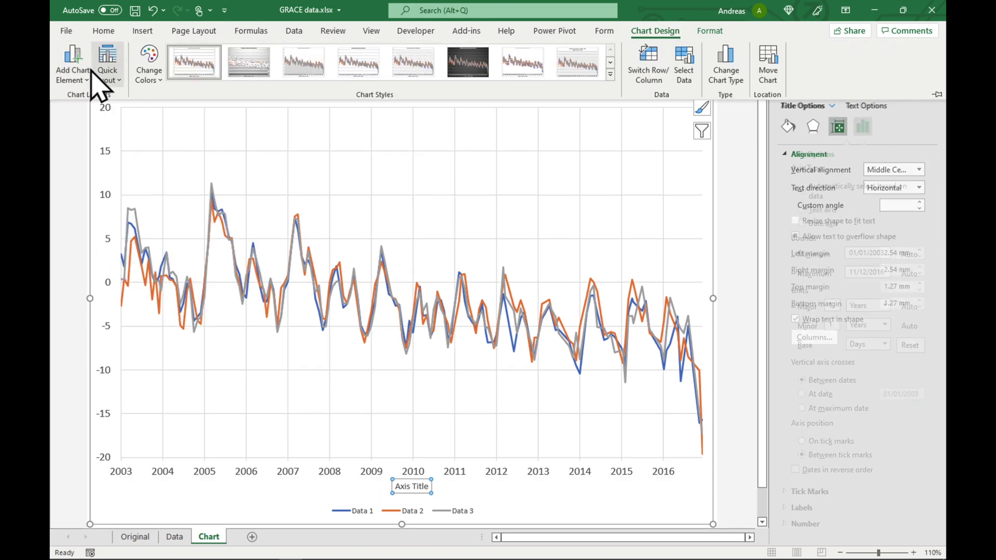
pyautogui.click(82, 78)
pyautogui.click(205, 152)
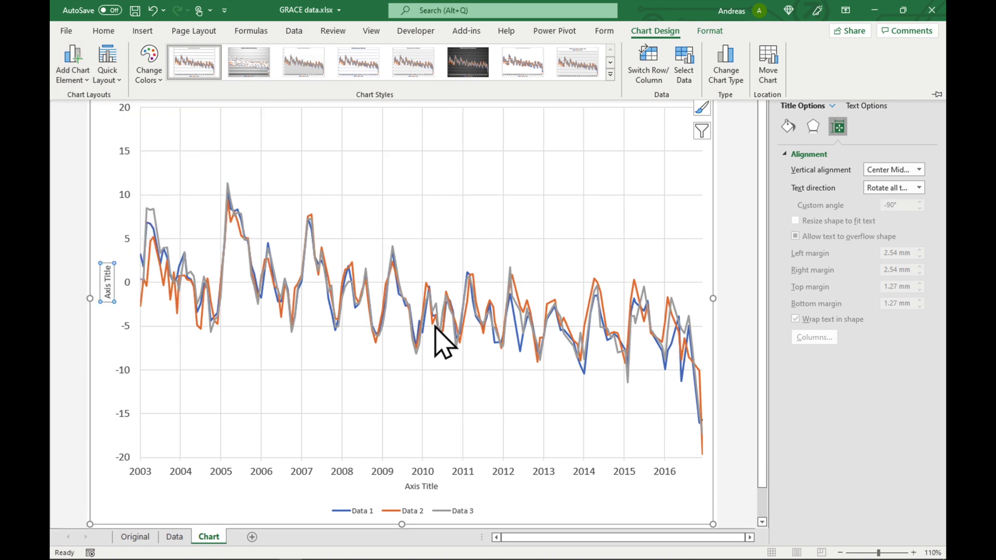
# Title the axes Year and Liquid Water Equivalent (cm), making the vertical title bold and larger.
pyautogui.click(418, 486)
pyautogui.write('r')
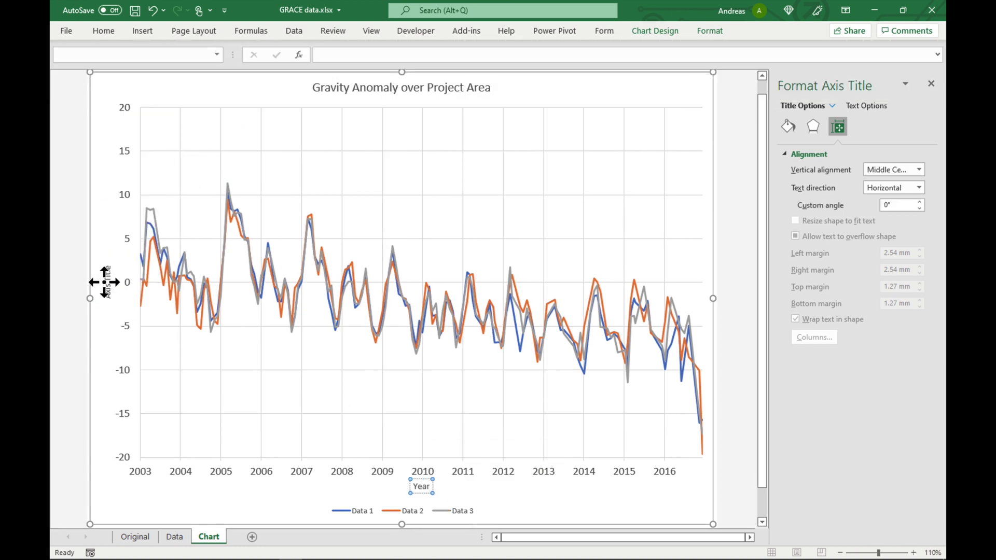
pyautogui.tripleClick(107, 276)
pyautogui.press('BackSpace')
pyautogui.write('Liquid Water E')
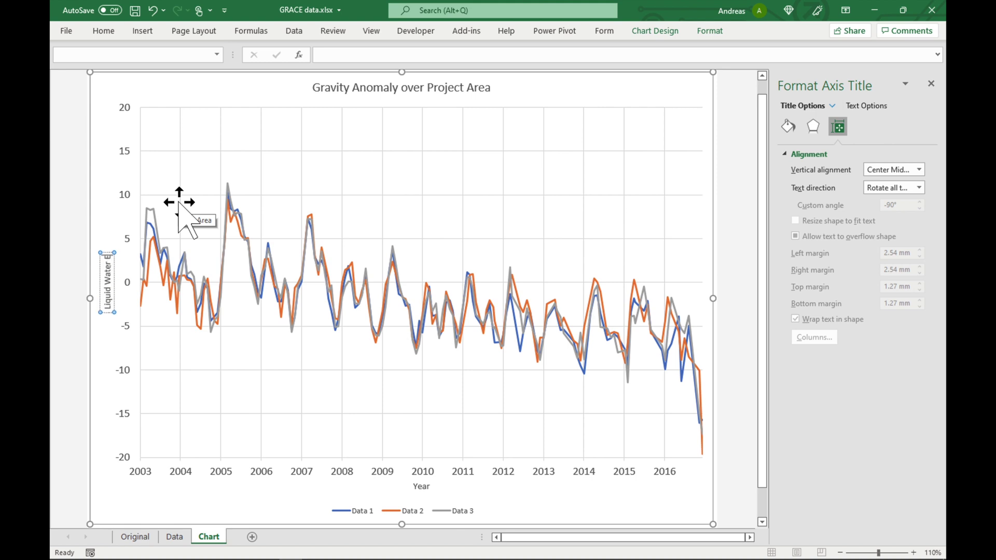
pyautogui.write('quivalent (cm')
pyautogui.click(99, 228)
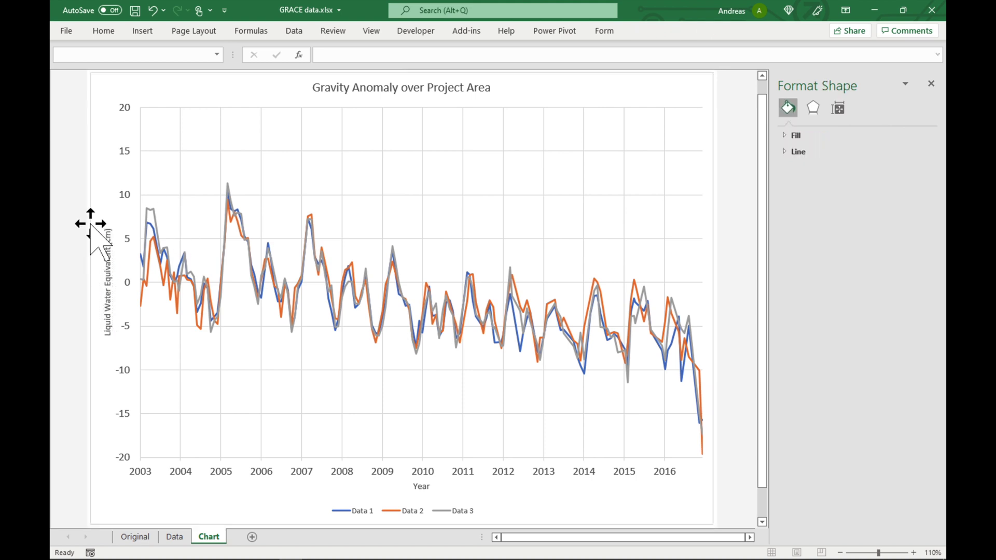
pyautogui.click(103, 30)
pyautogui.click(215, 54)
pyautogui.click(204, 155)
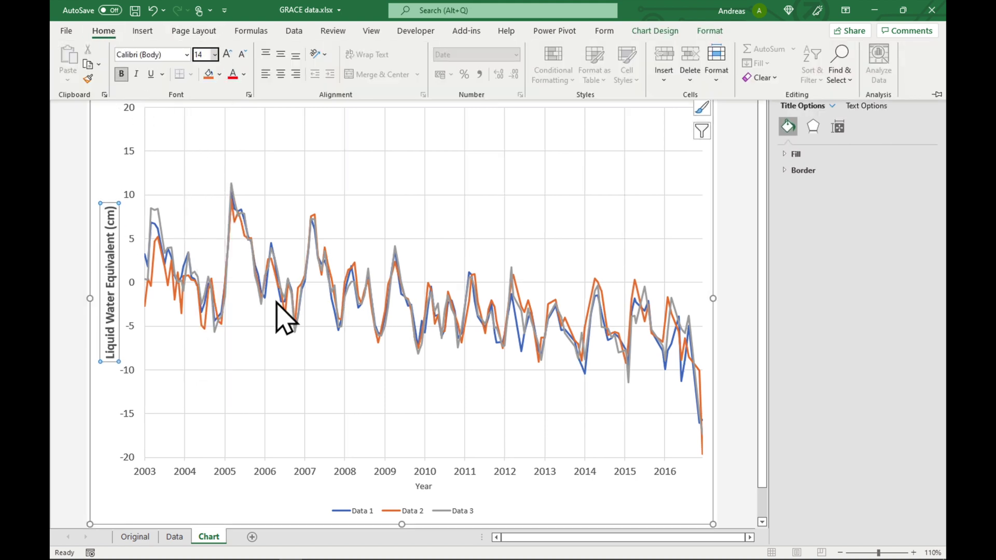
# Make the Year axis title bold and larger.
pyautogui.click(424, 486)
pyautogui.click(103, 31)
pyautogui.click(215, 55)
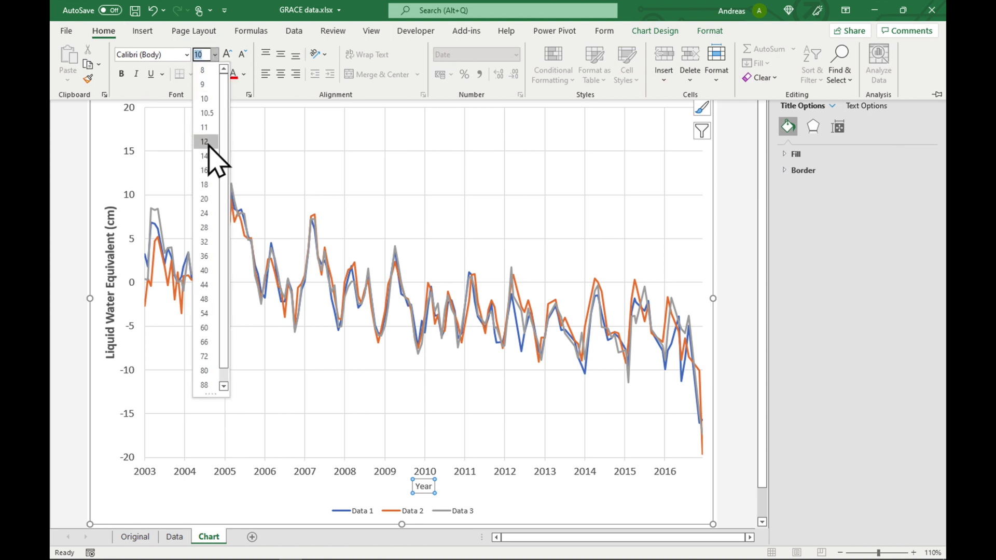
pyautogui.click(207, 150)
# Bold the chart title, change it to 'GRACE Gravity Anomaly over Project Area', and save.
pyautogui.click(491, 109)
pyautogui.click(100, 33)
pyautogui.click(75, 71)
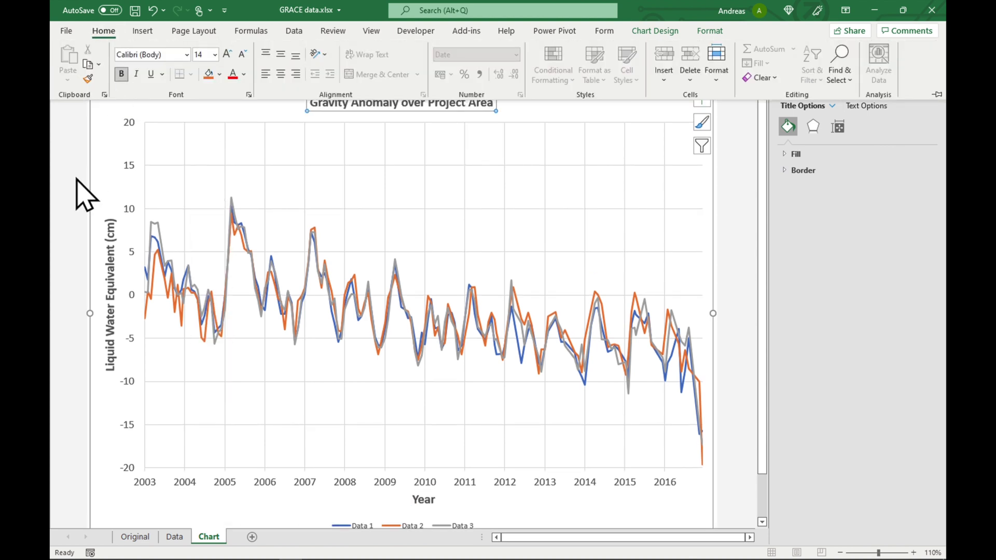
pyautogui.click(77, 195)
pyautogui.doubleClick(319, 103)
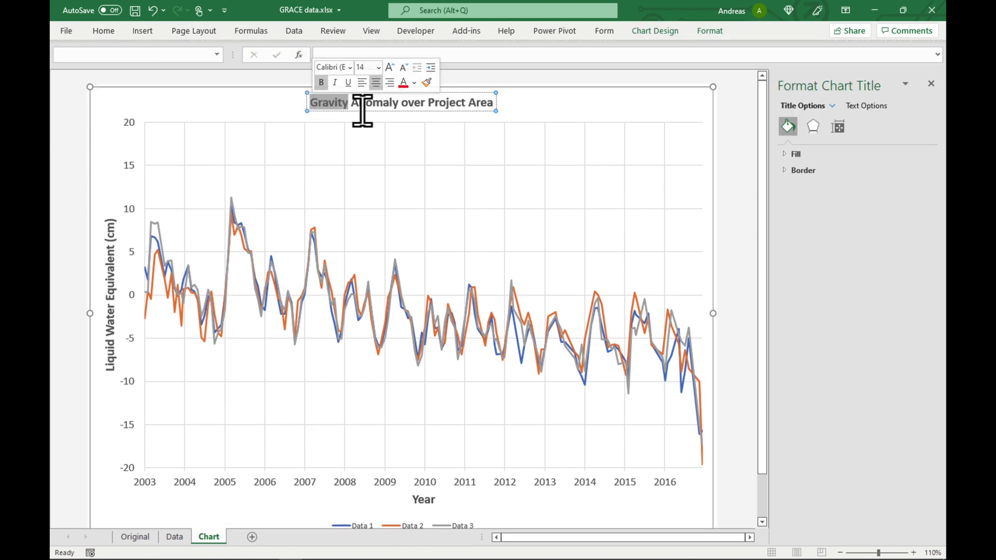
pyautogui.click(312, 103)
pyautogui.write('GRACE')
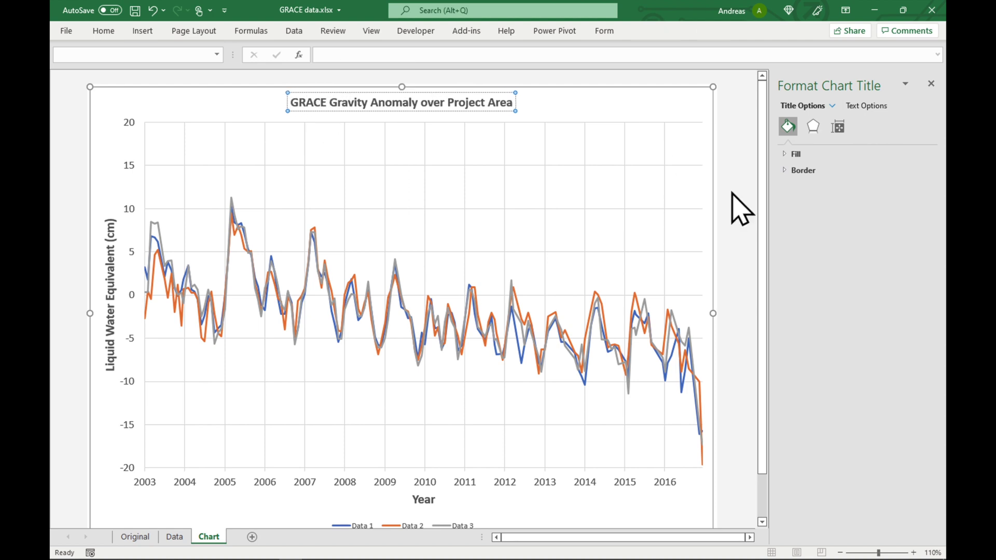
pyautogui.click(736, 207)
pyautogui.click(930, 83)
pyautogui.hotkey('ctrl', 's')
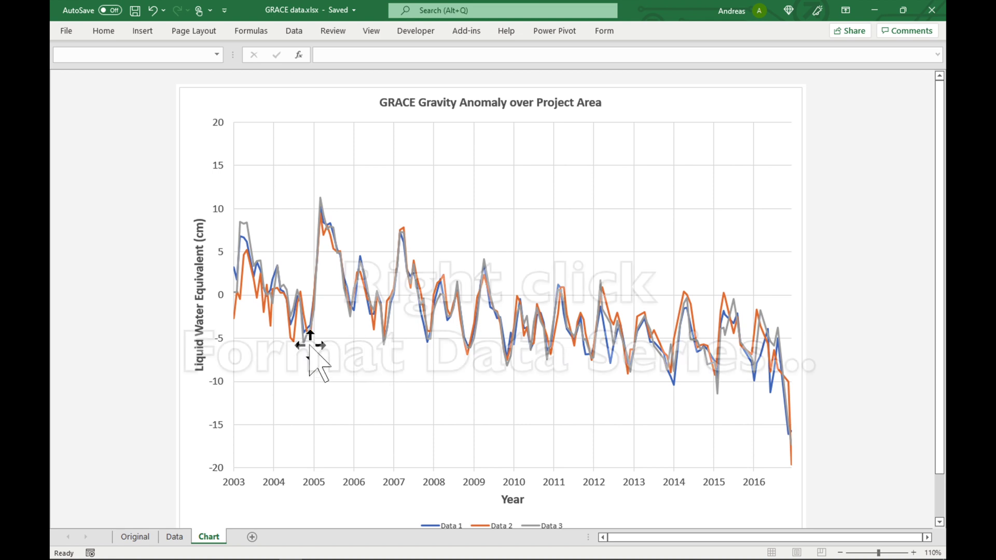
# Turn on Smoothed line for the Data 2 series.
pyautogui.rightClick(301, 360)
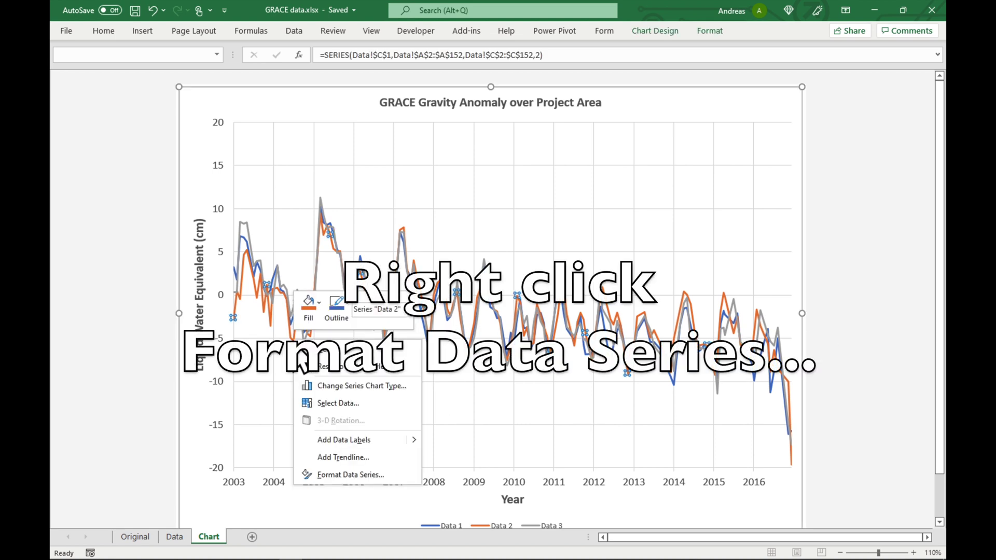
pyautogui.click(348, 475)
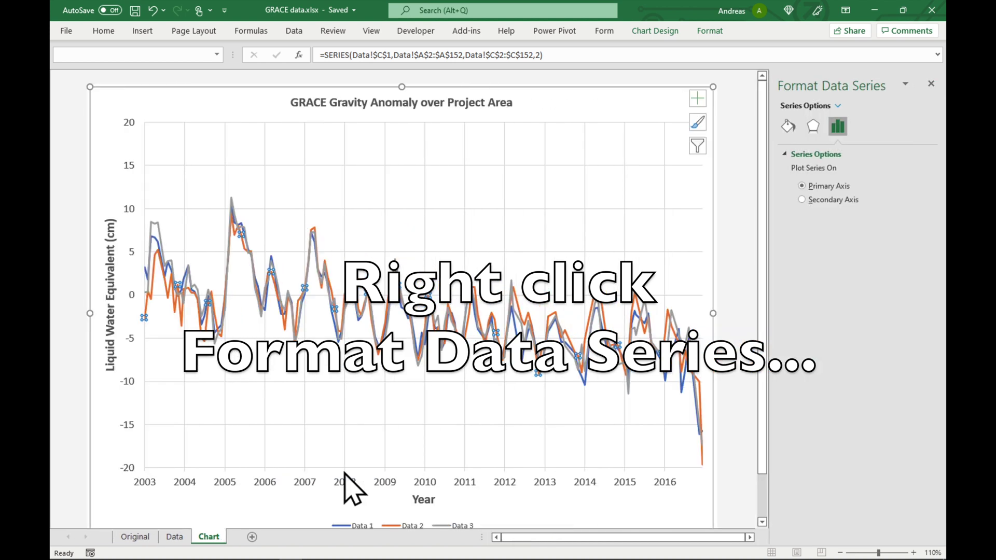
pyautogui.click(788, 127)
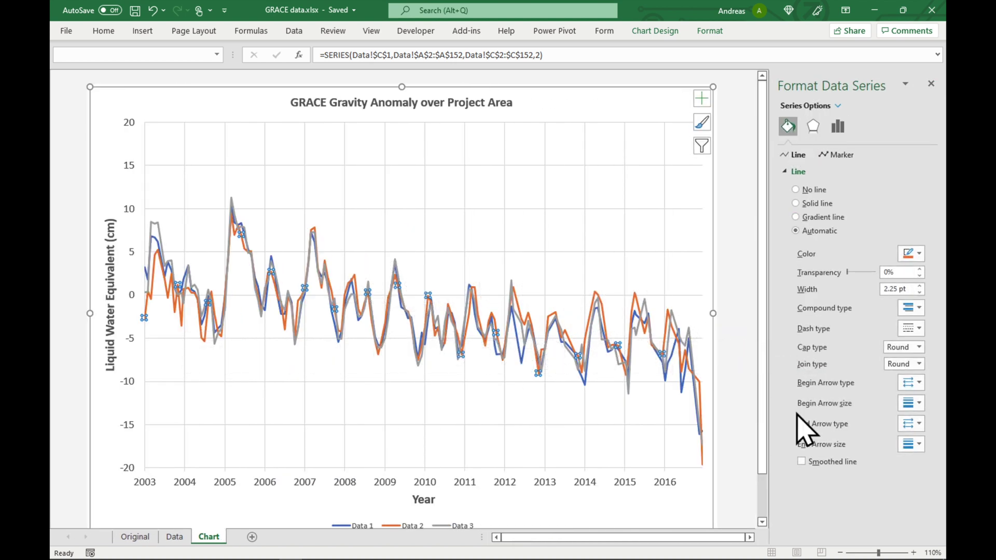
pyautogui.click(802, 462)
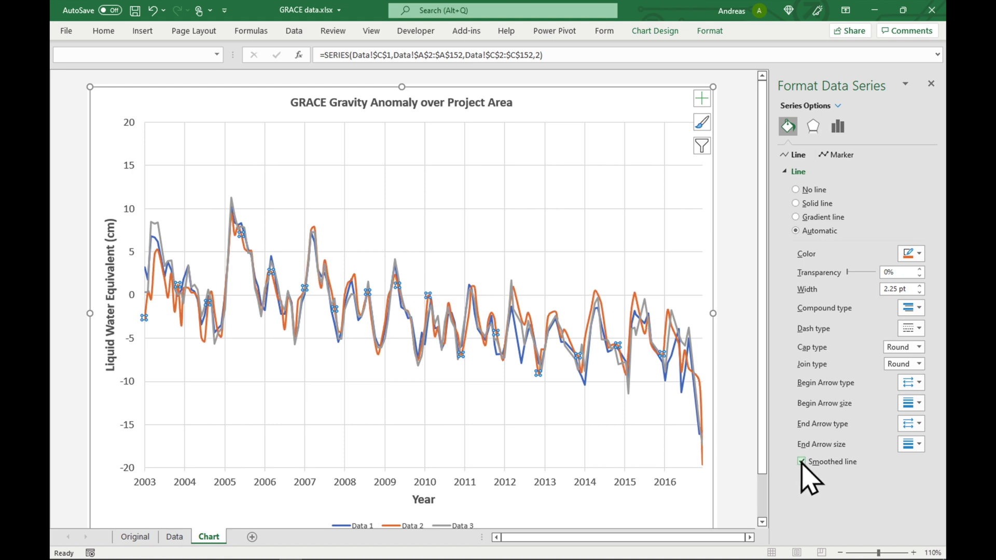
pyautogui.click(283, 330)
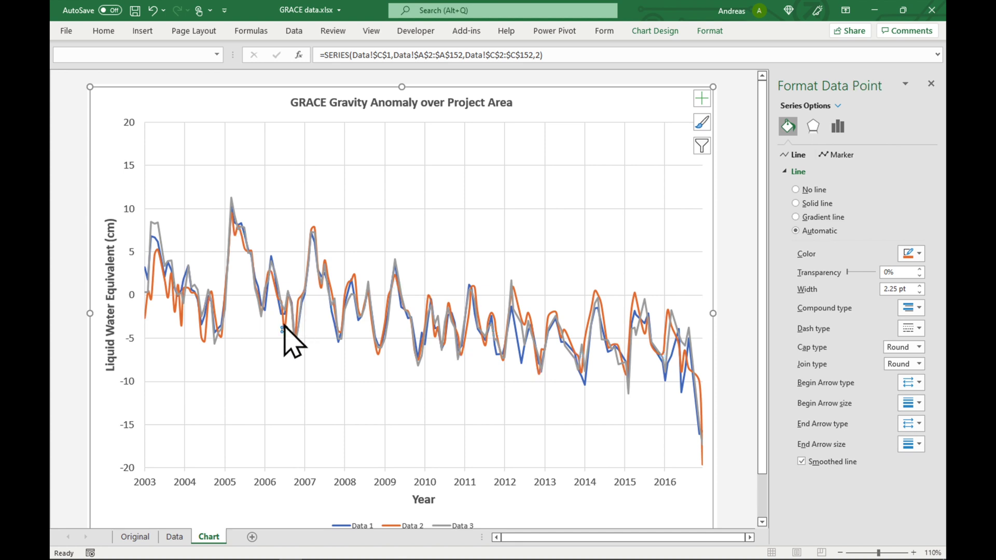
# Smooth the Data 1 and Data 3 lines as well.
pyautogui.click(272, 257)
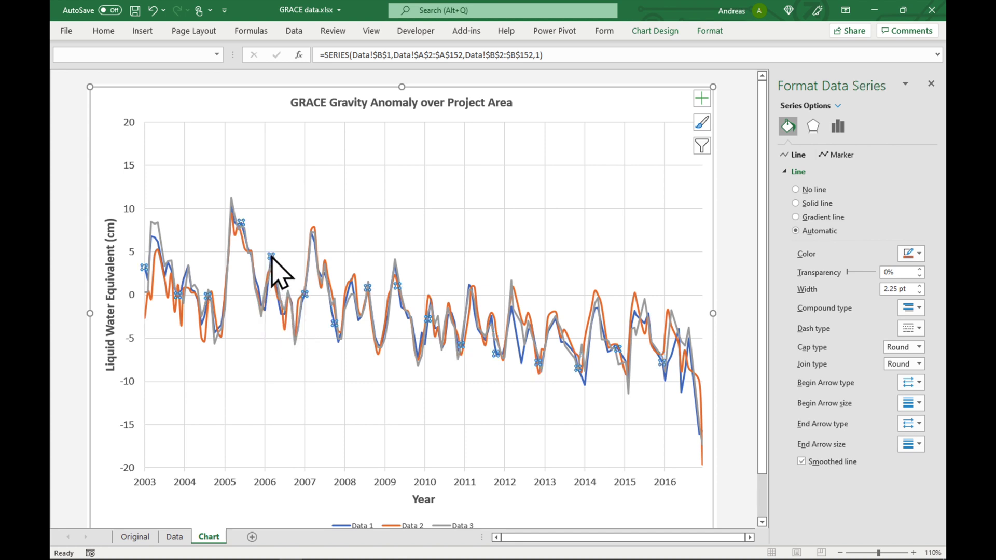
pyautogui.click(802, 462)
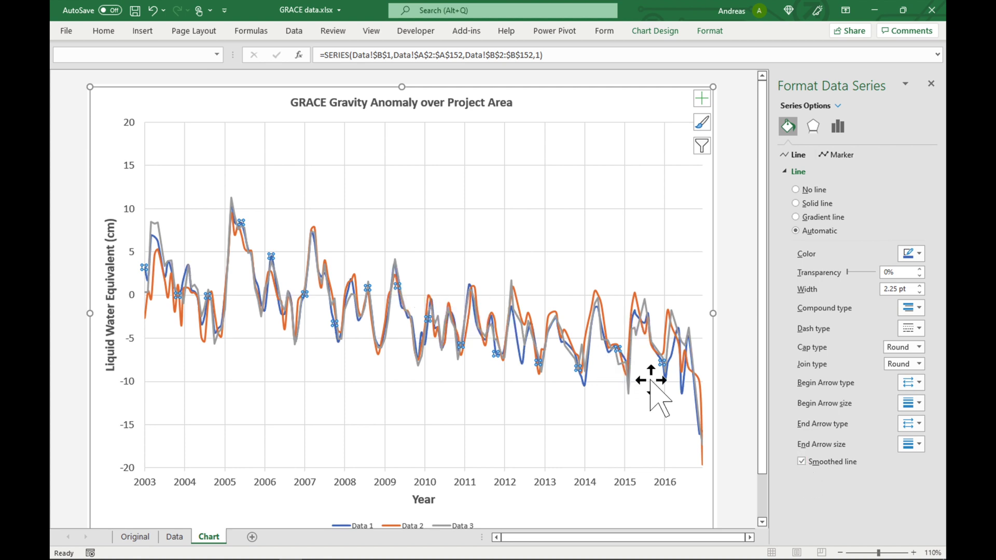
pyautogui.click(683, 362)
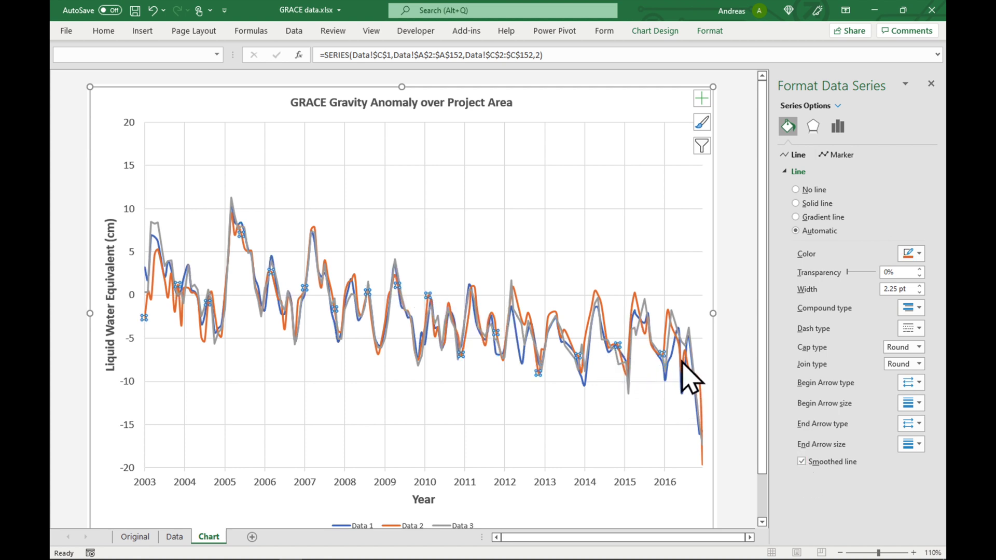
pyautogui.click(670, 340)
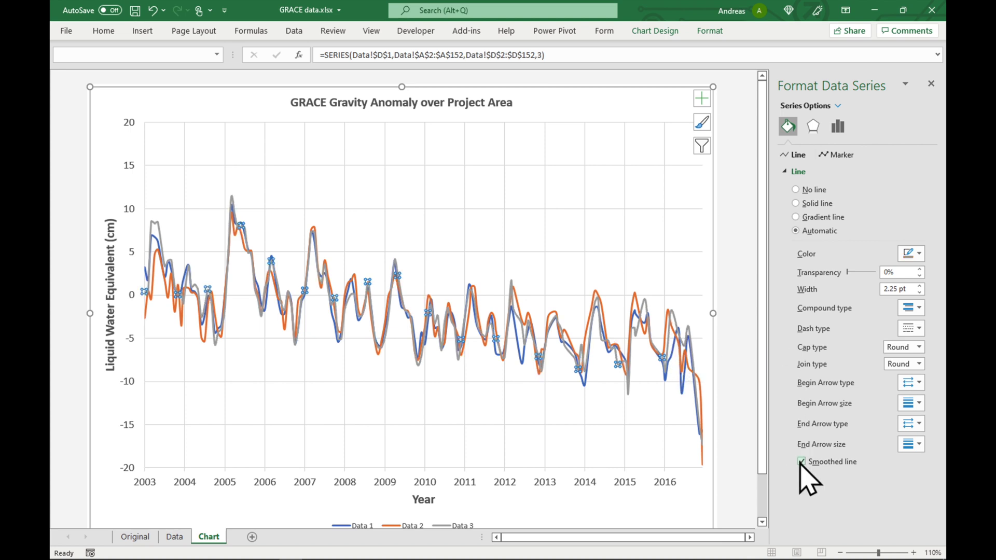
pyautogui.click(743, 424)
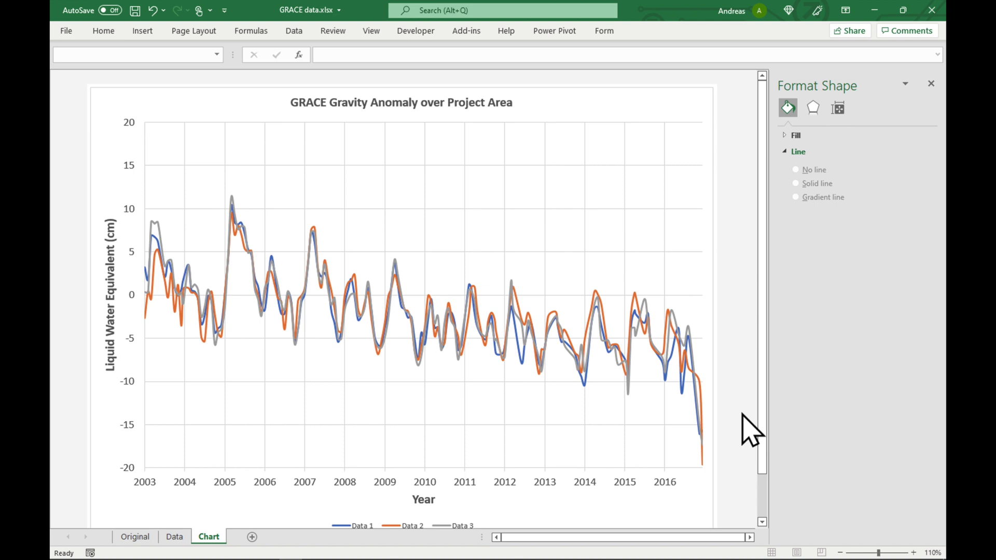